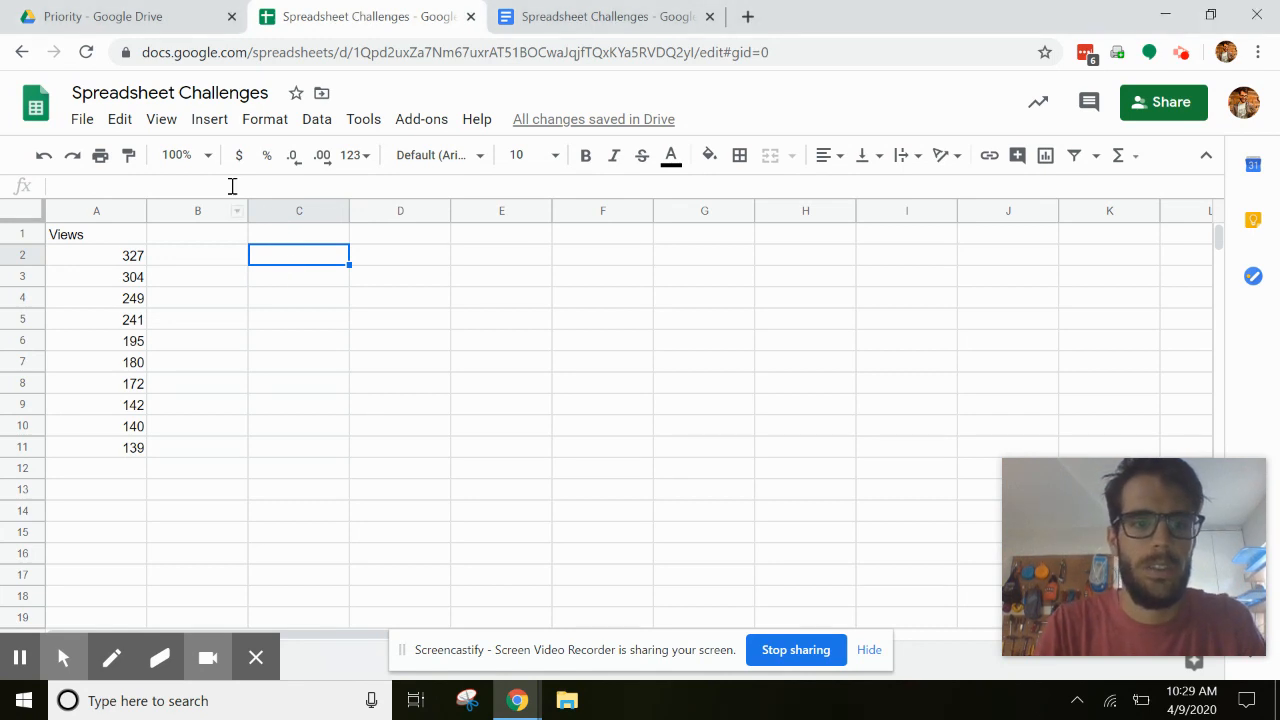
- Enter the labels Sum, Product, Count, Max and Min down column C in cells C2 to C6
text(Sum)
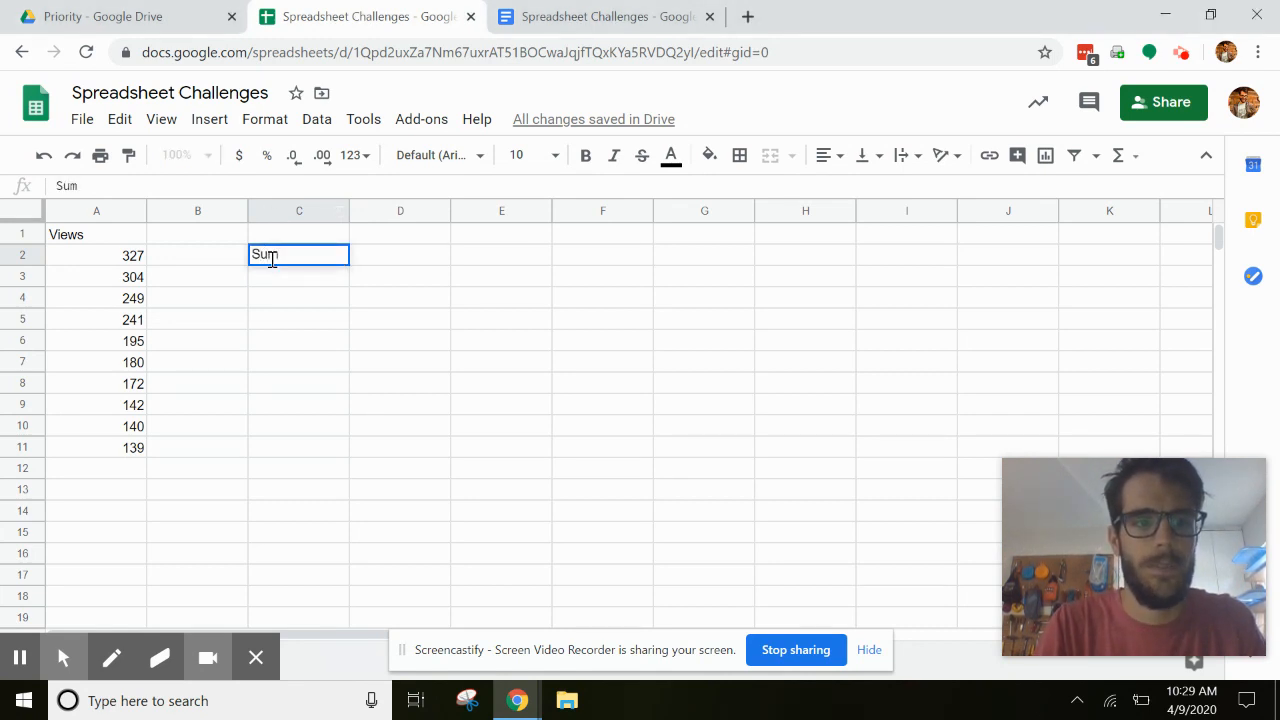
key(Return)
text(Product)
key(Return)
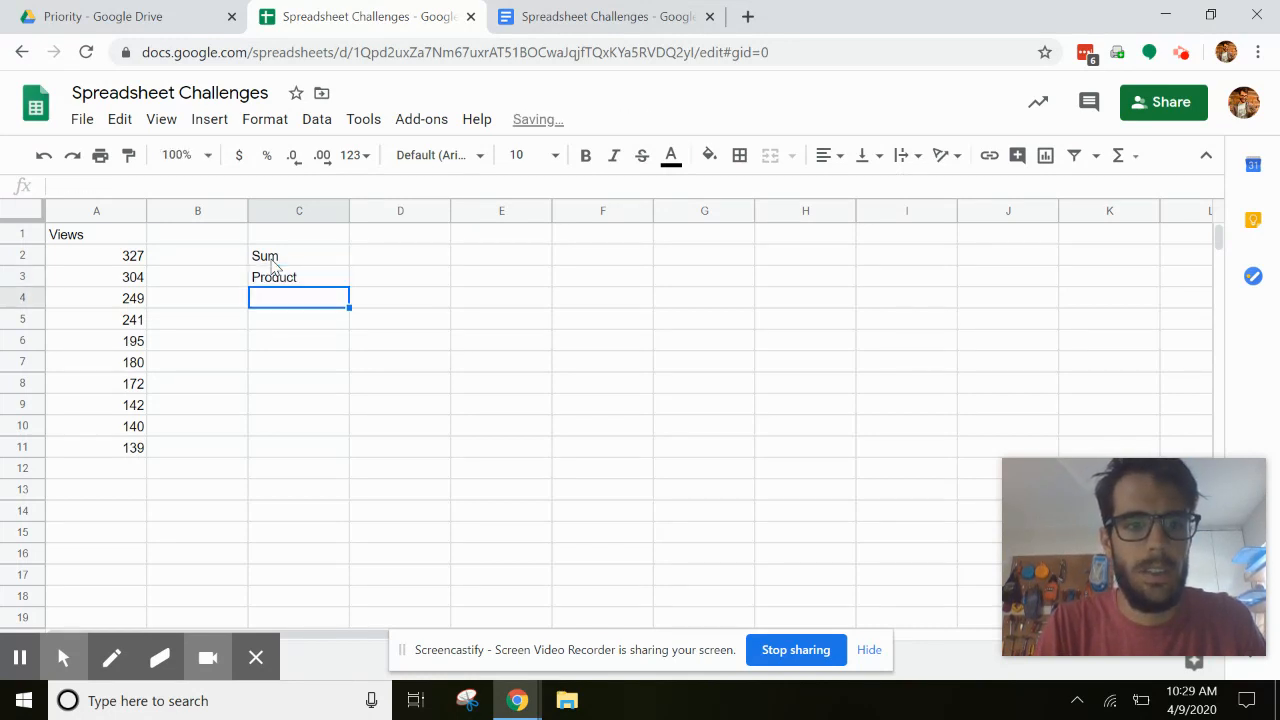
text(Count)
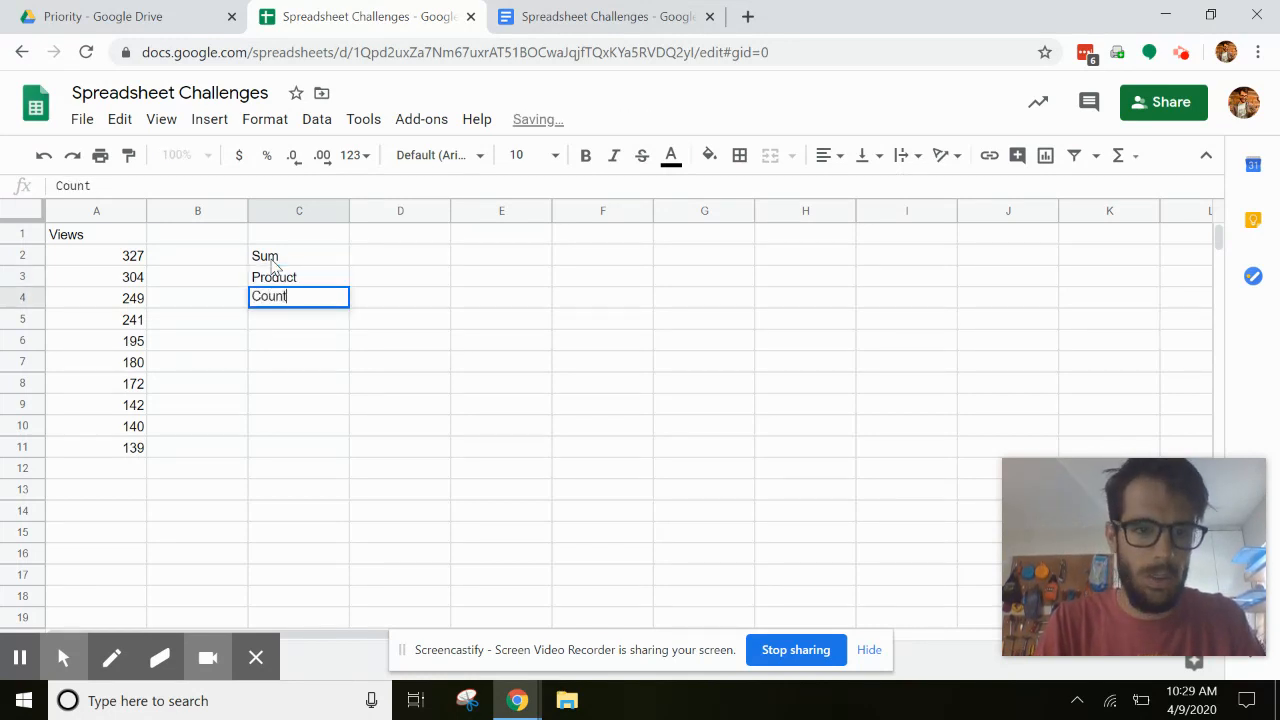
key(Return)
text(Max)
key(Return)
text(Min)
key(Return)
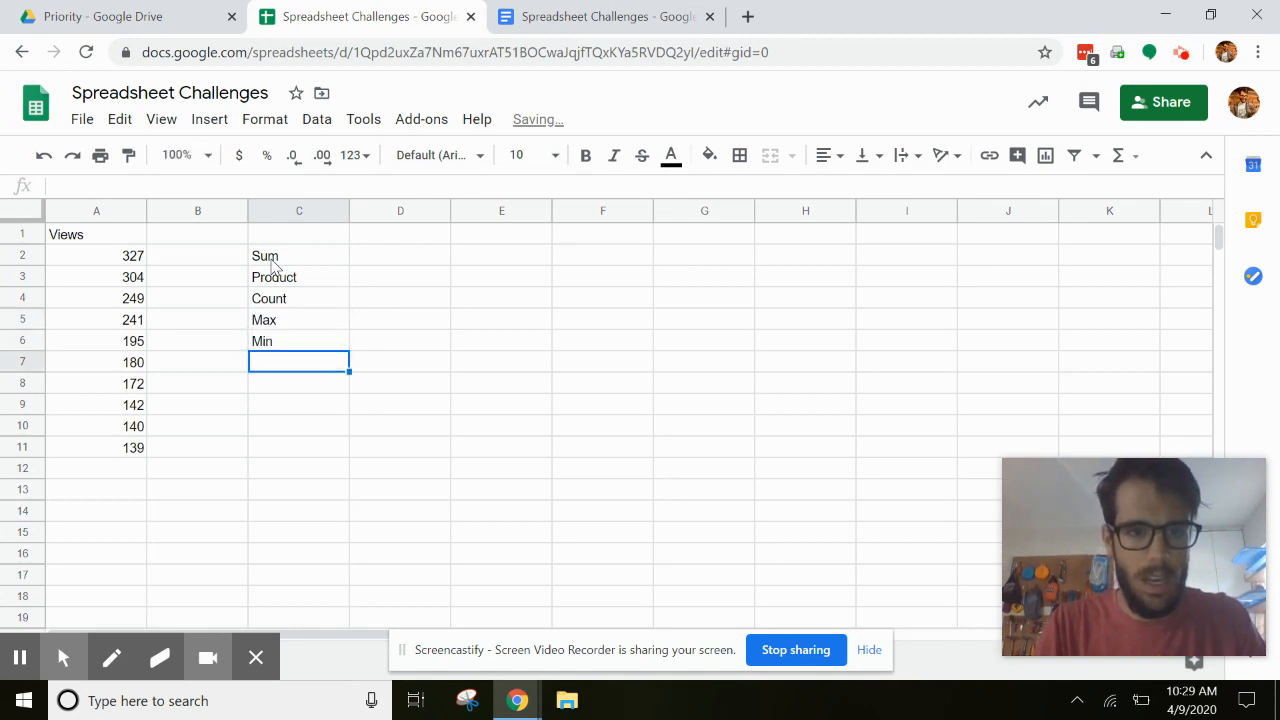
- Enter the formula =sum(327, 304, 249) in cell D2 beside the Sum label
click(294, 258)
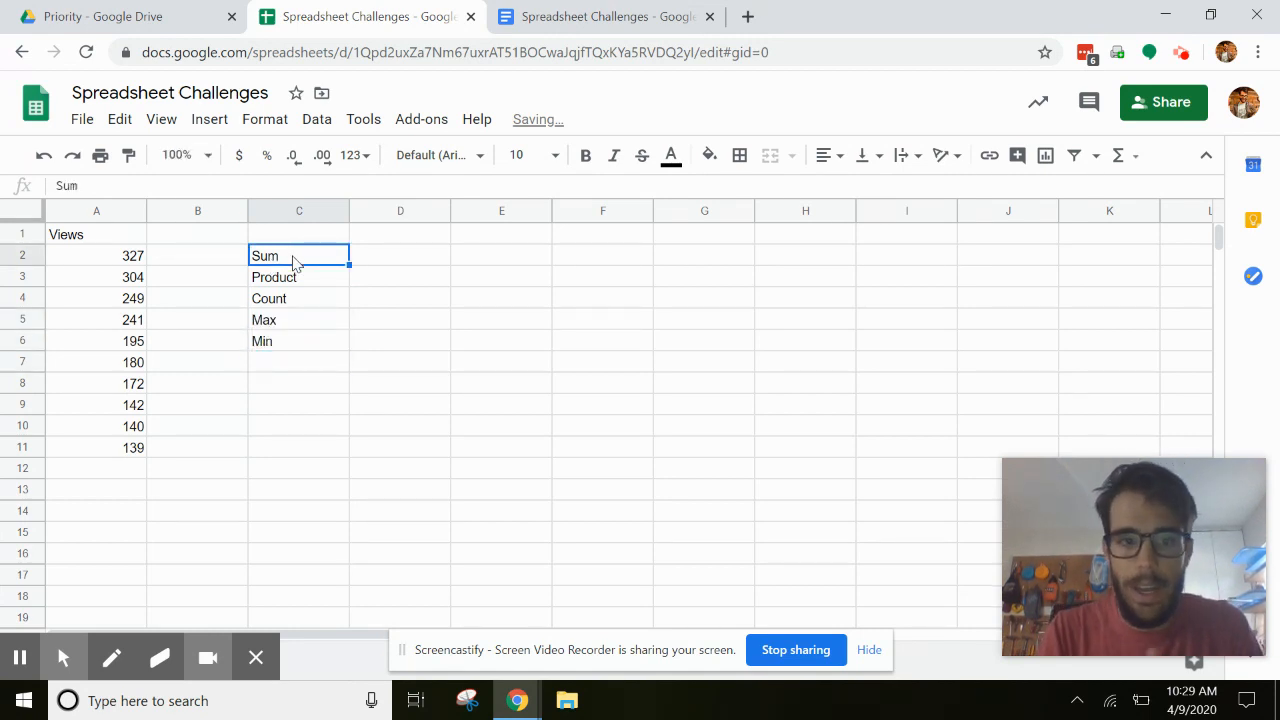
click(372, 259)
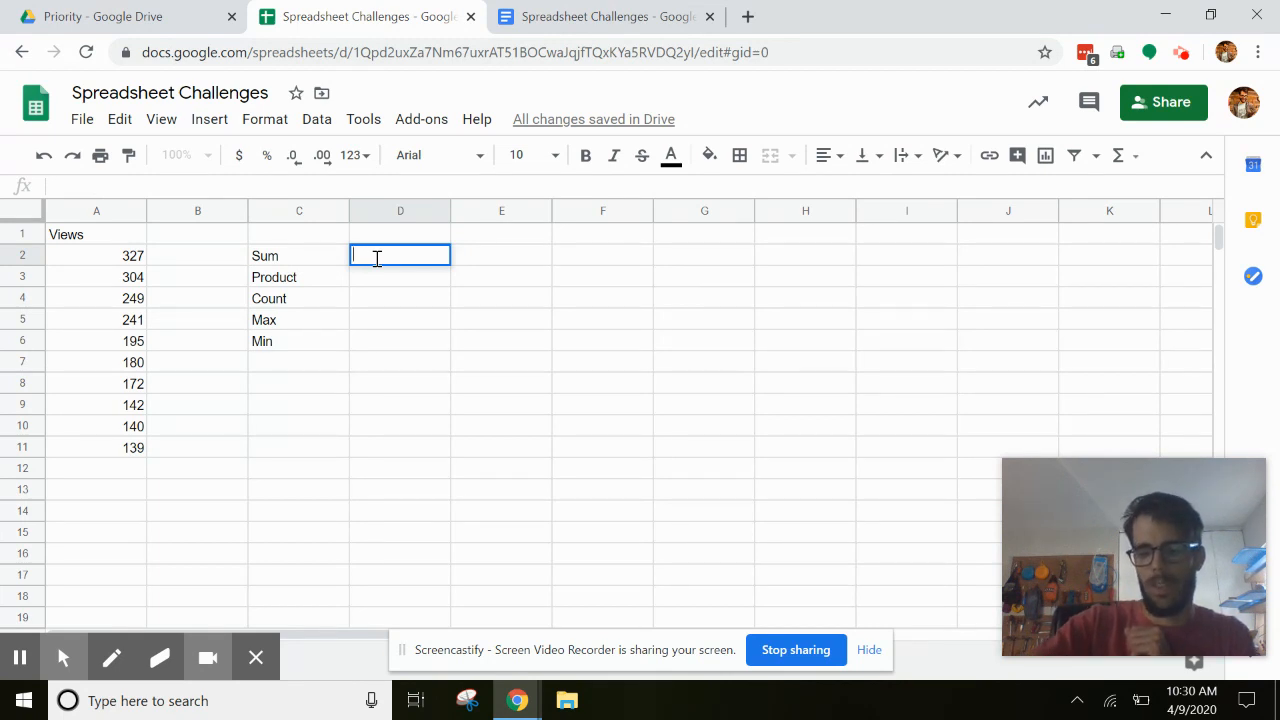
text(=)
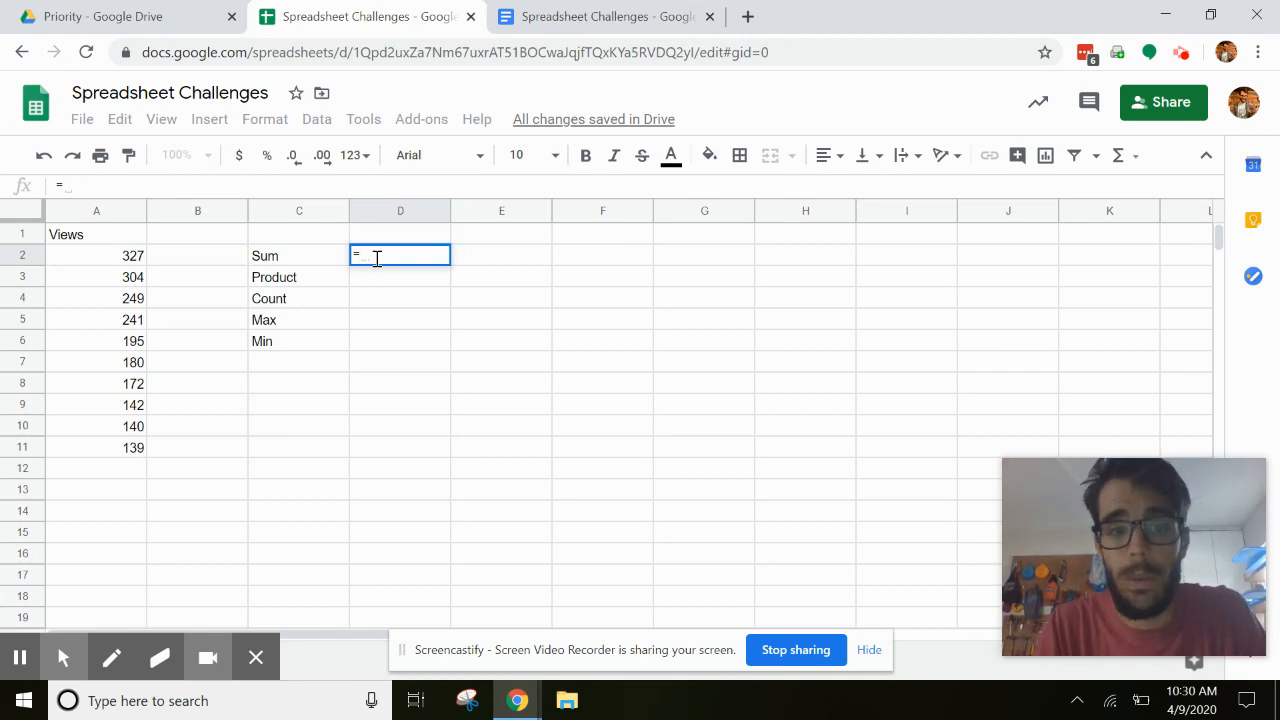
text(sum)
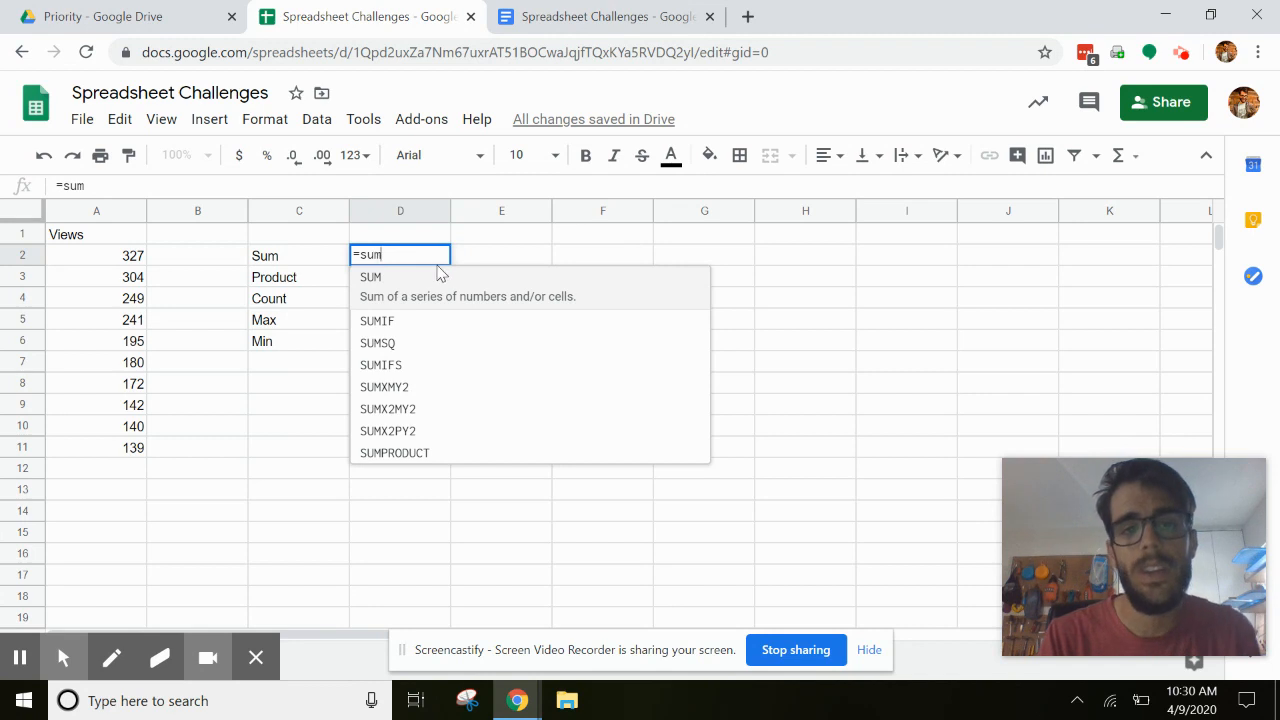
key(BackSpace)
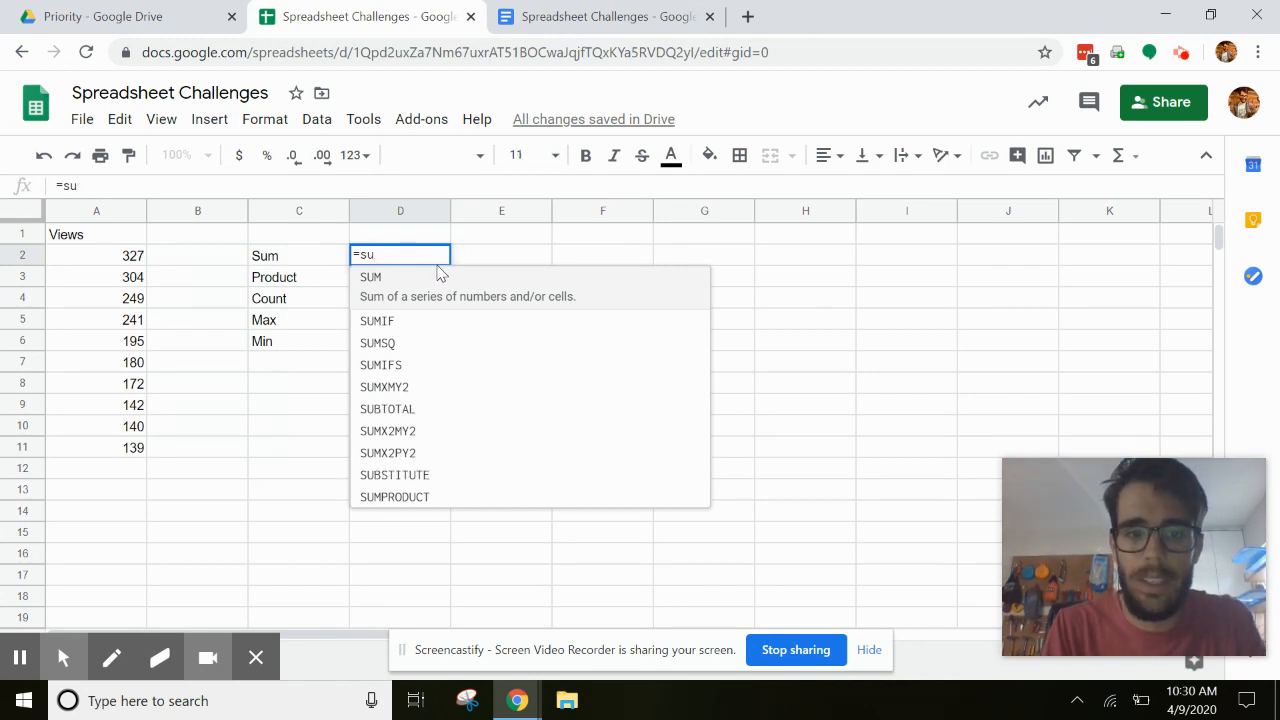
text(m)
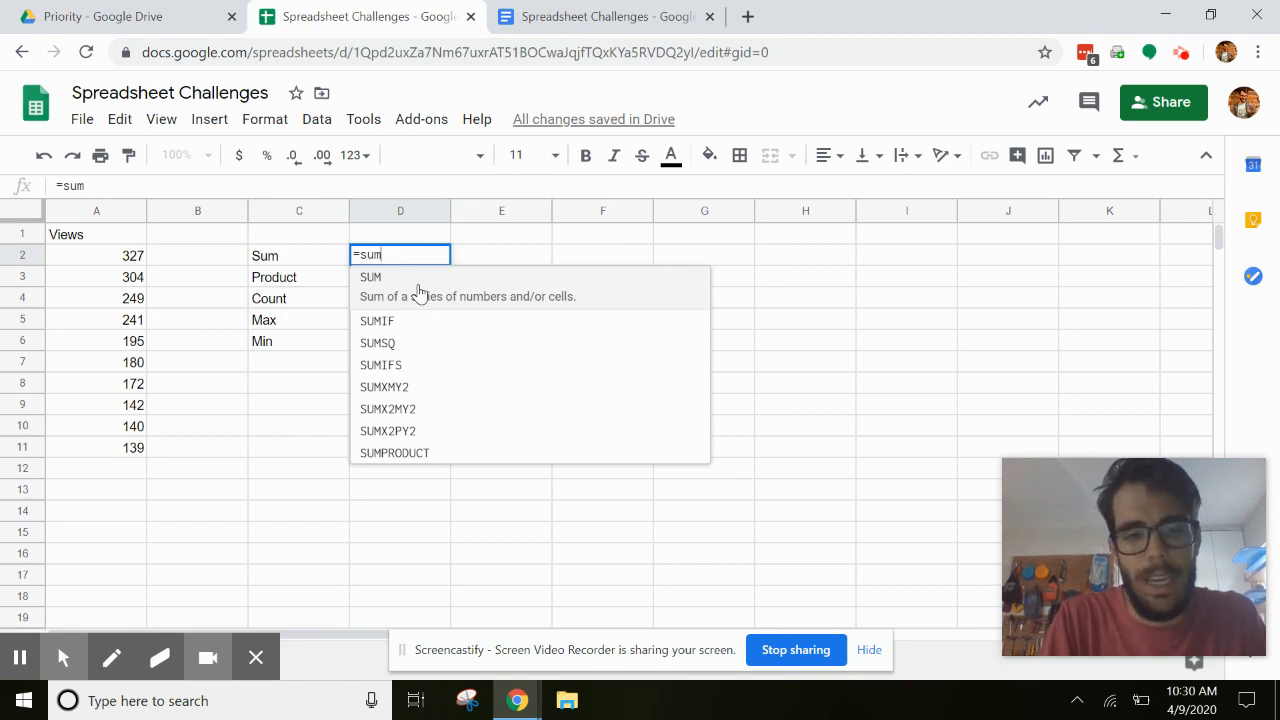
text(()
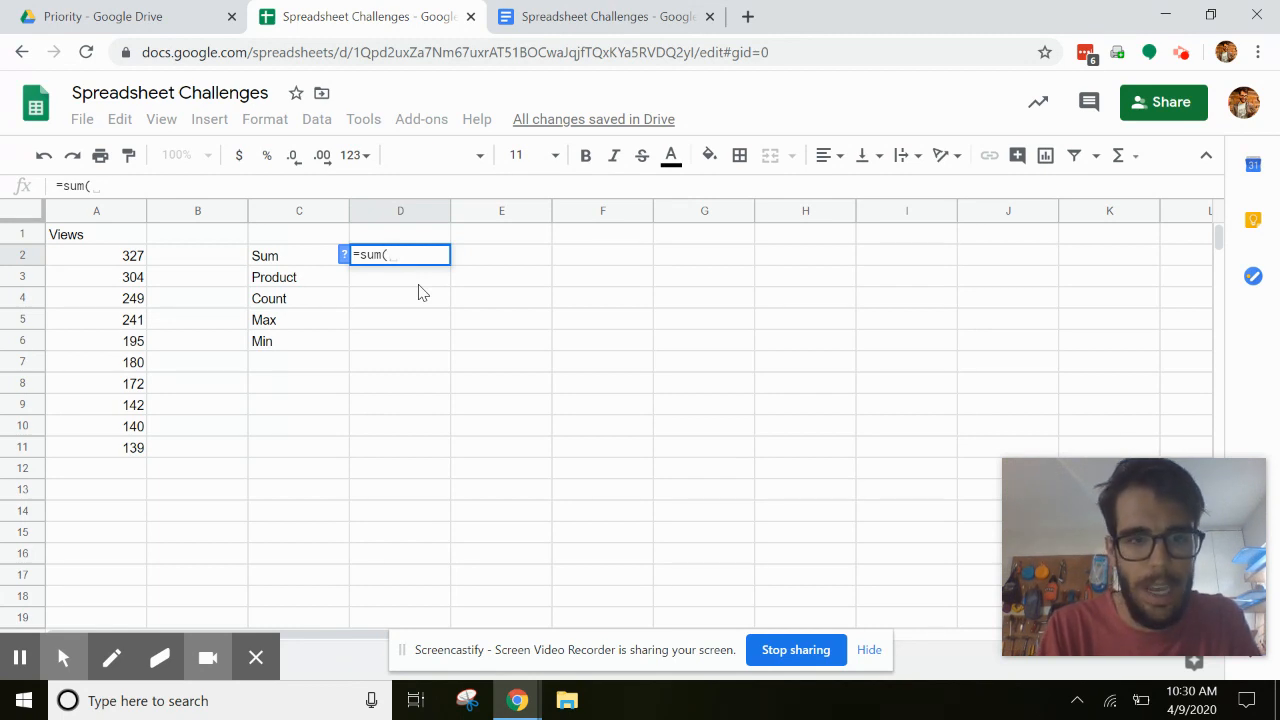
text(327)
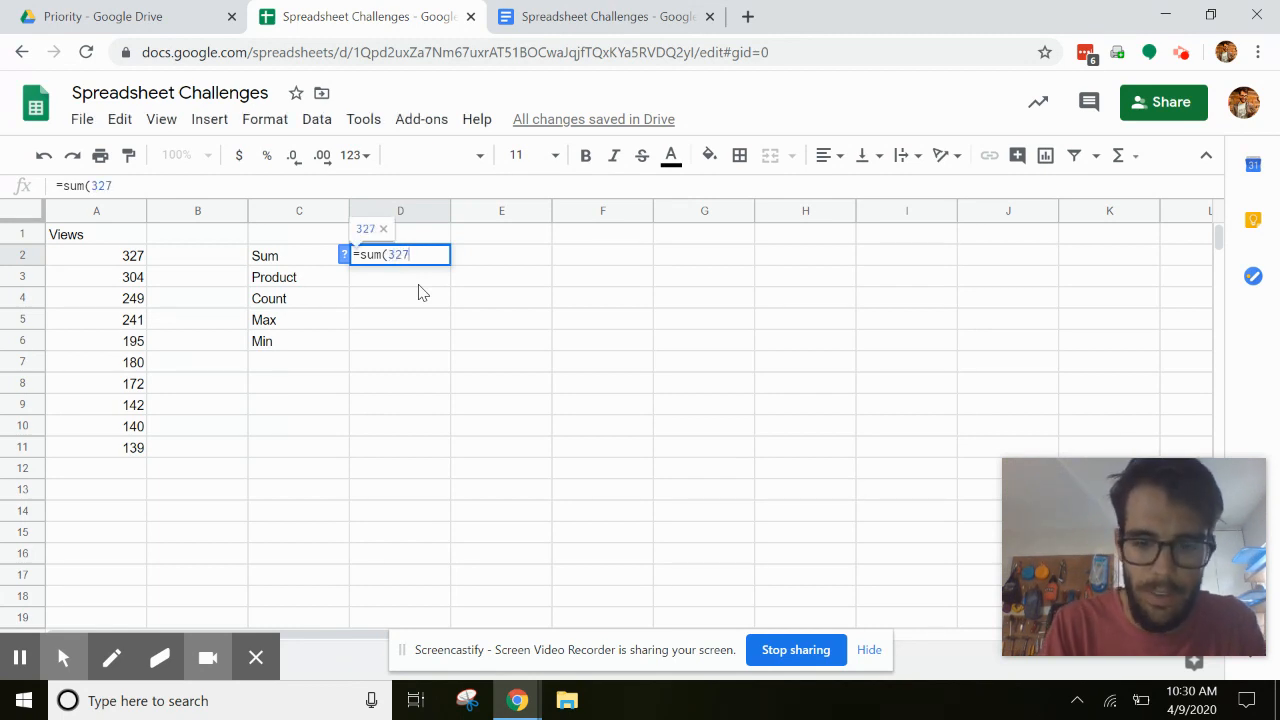
text(, 304)
key(BackSpace)
key(BackSpace)
key(BackSpace)
key(BackSpace)
text(304)
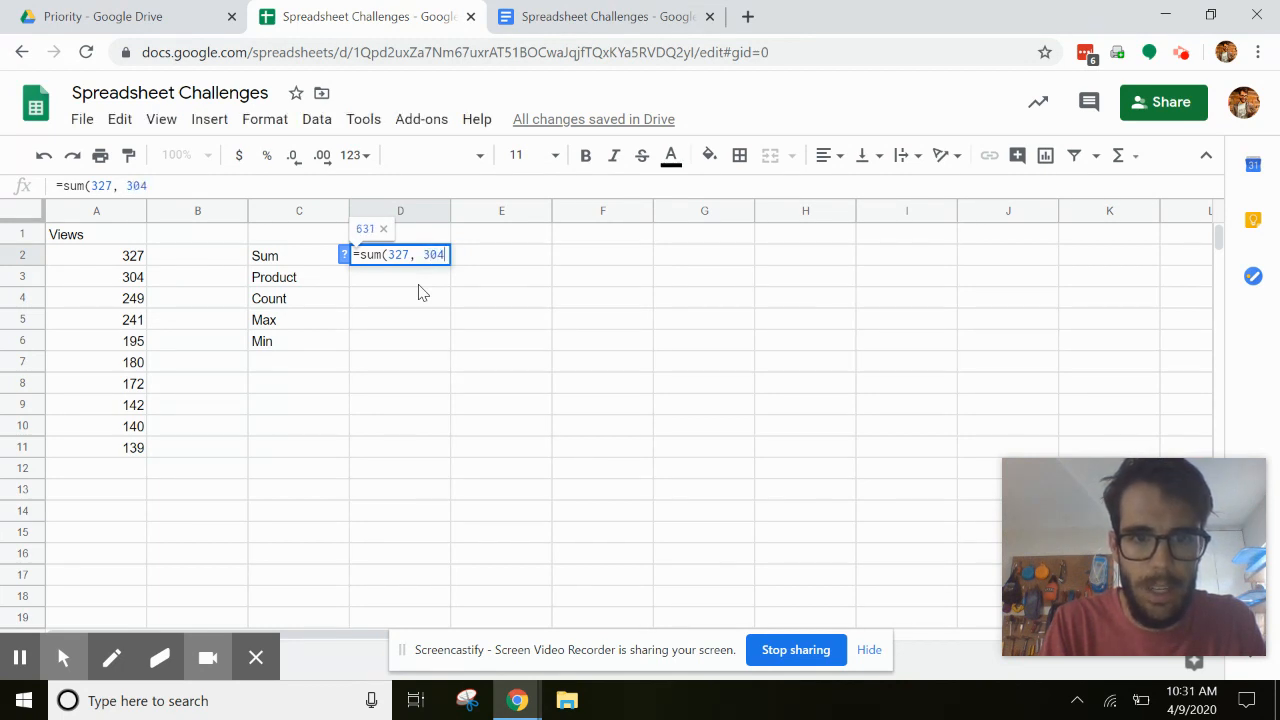
text(, )
text(249()
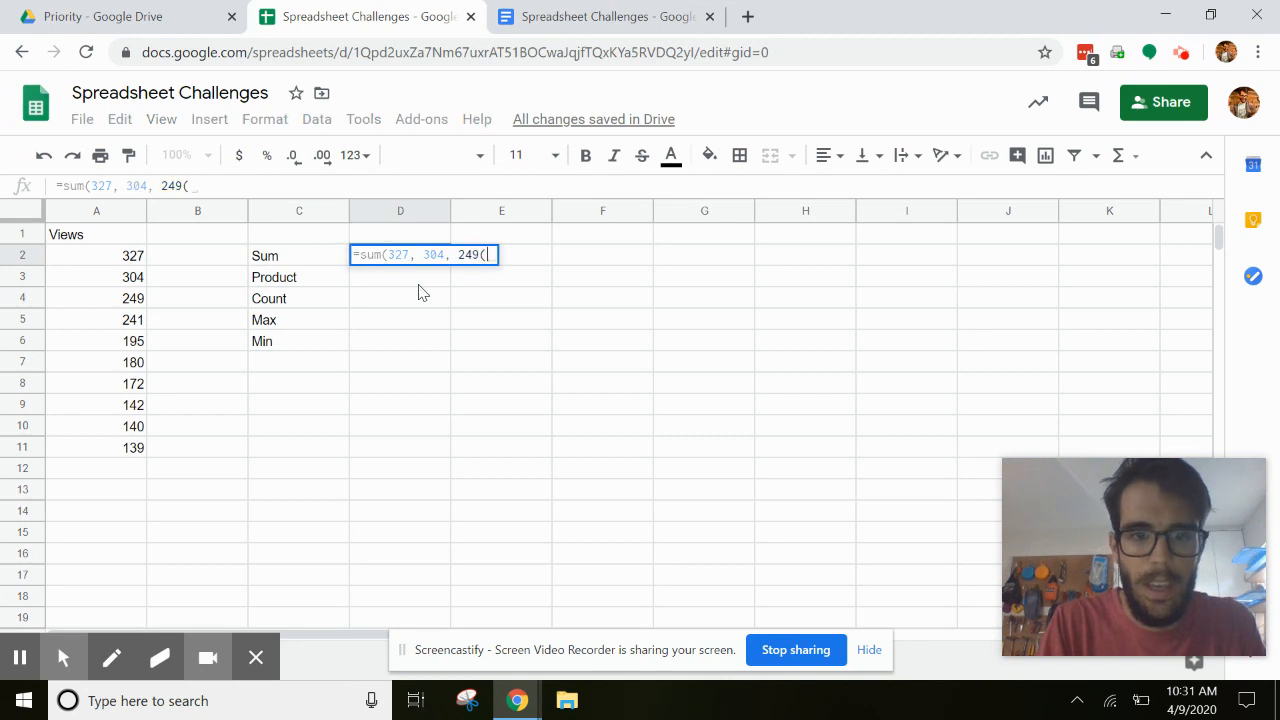
key(BackSpace)
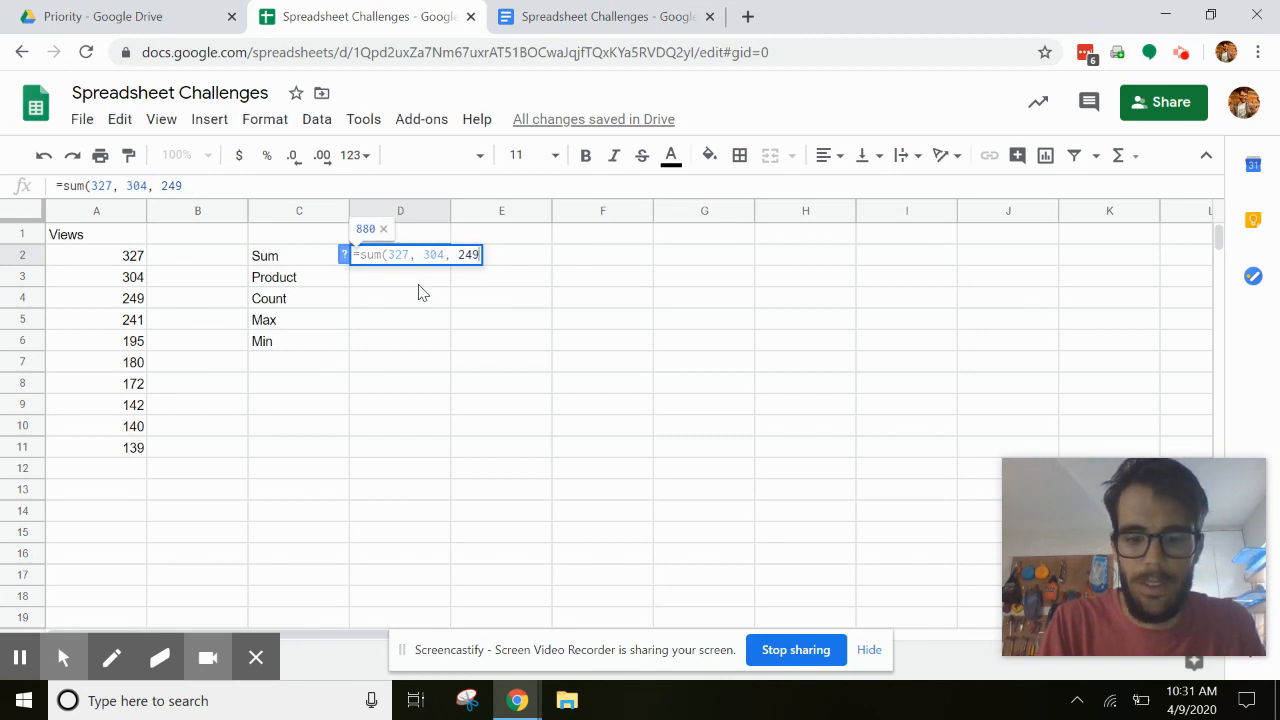
text())
key(Return)
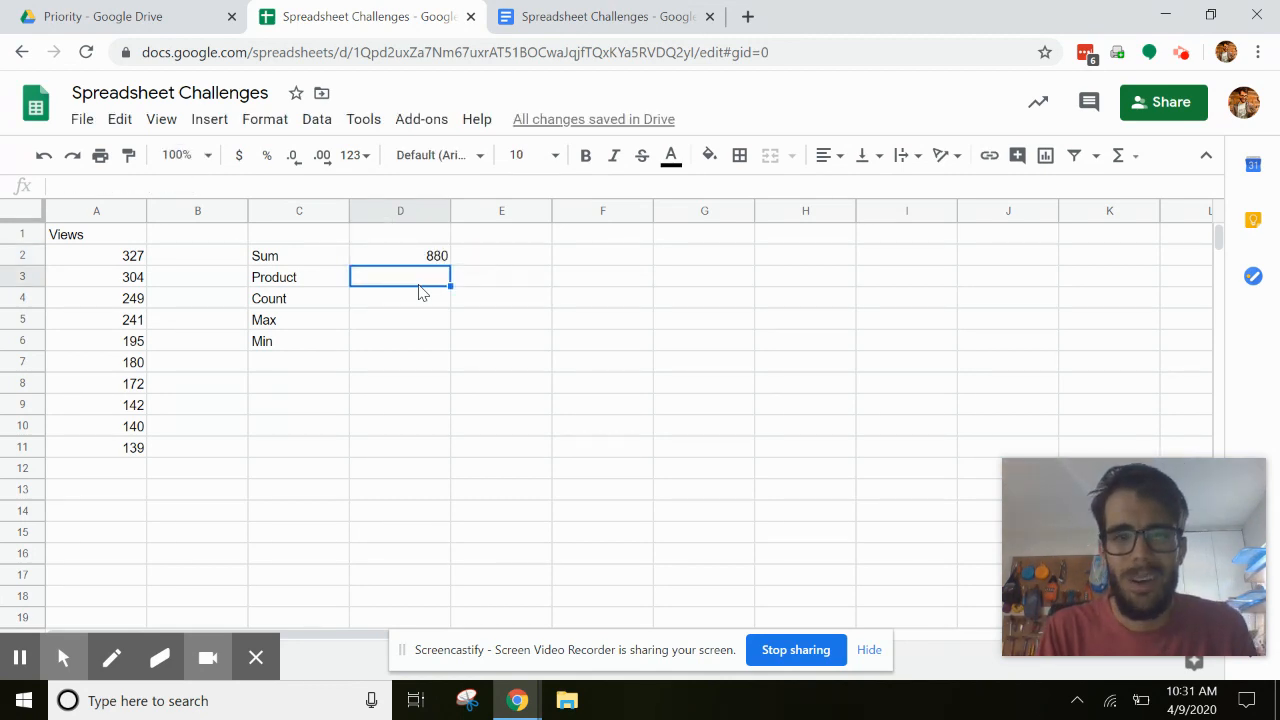
- Replace the literal numbers in D2's SUM formula with cell references, making it =sum(A2, A3, A4)
key(Up)
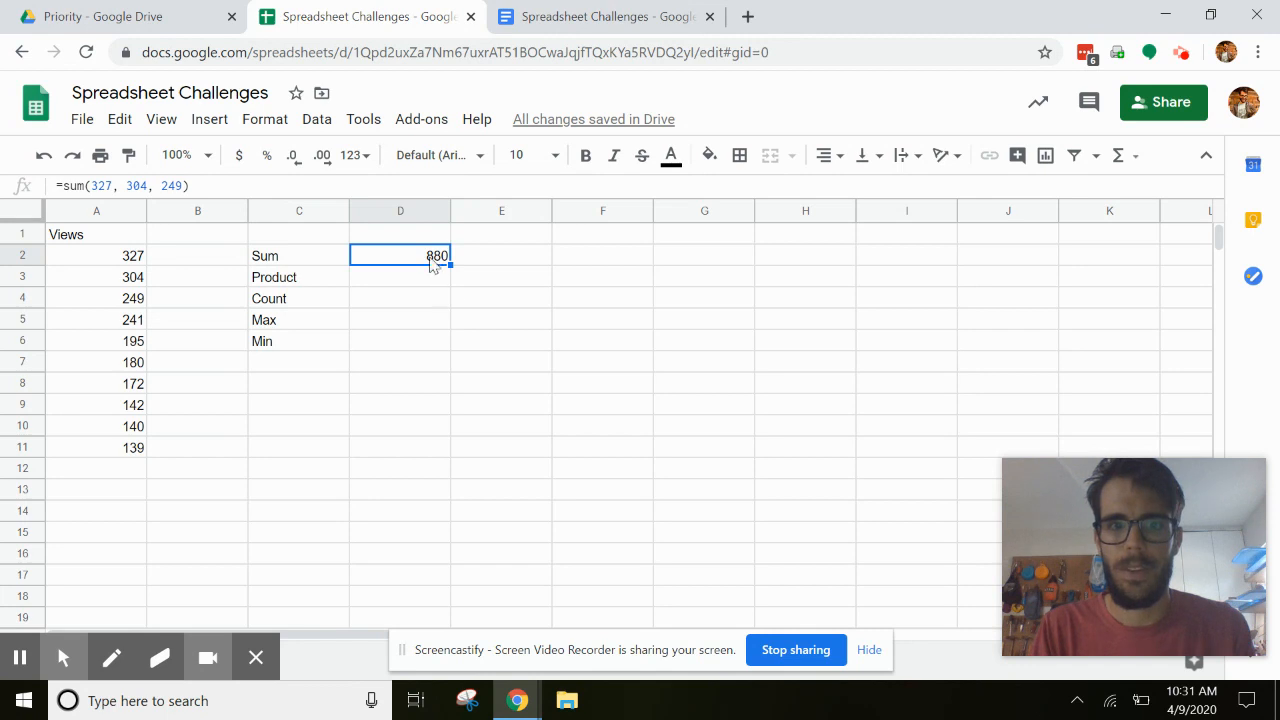
double_click(427, 252)
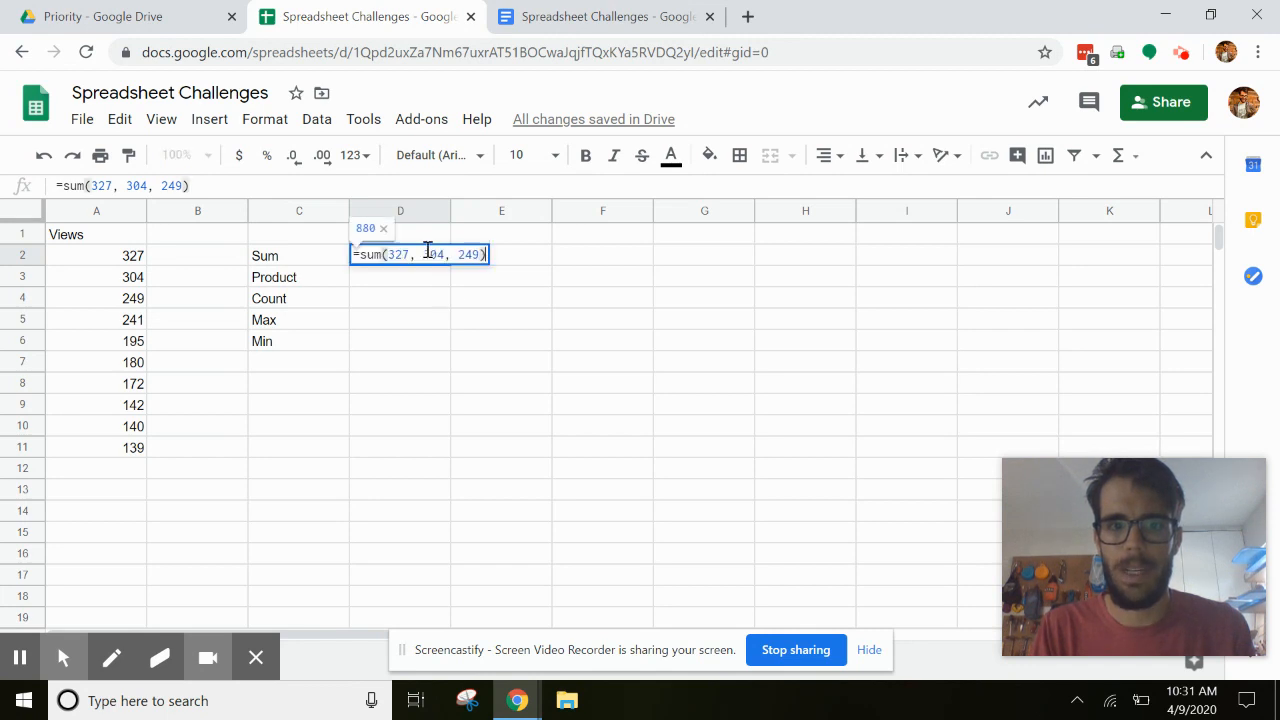
click(485, 254)
key(BackSpace)
key(BackSpace)
key(BackSpace)
key(BackSpace)
key(BackSpace)
key(BackSpace)
key(BackSpace)
key(BackSpace)
key(BackSpace)
key(BackSpace)
key(BackSpace)
key(BackSpace)
key(BackSpace)
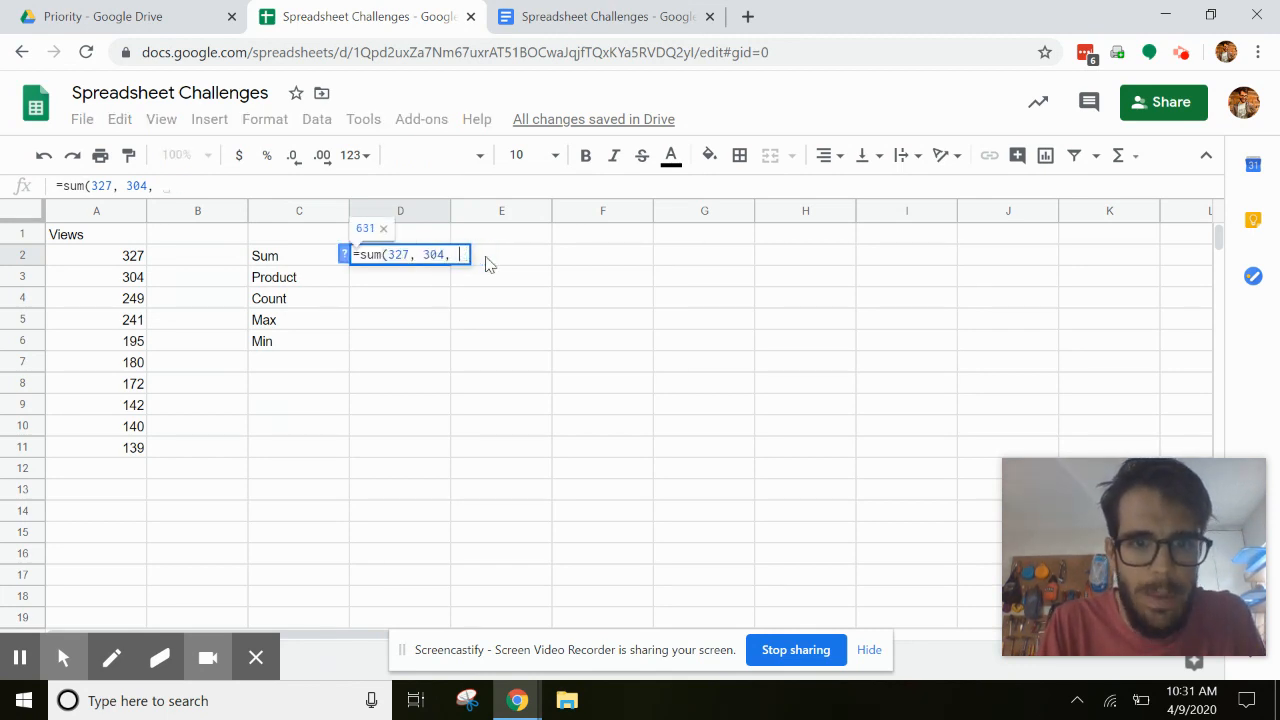
key(BackSpace)
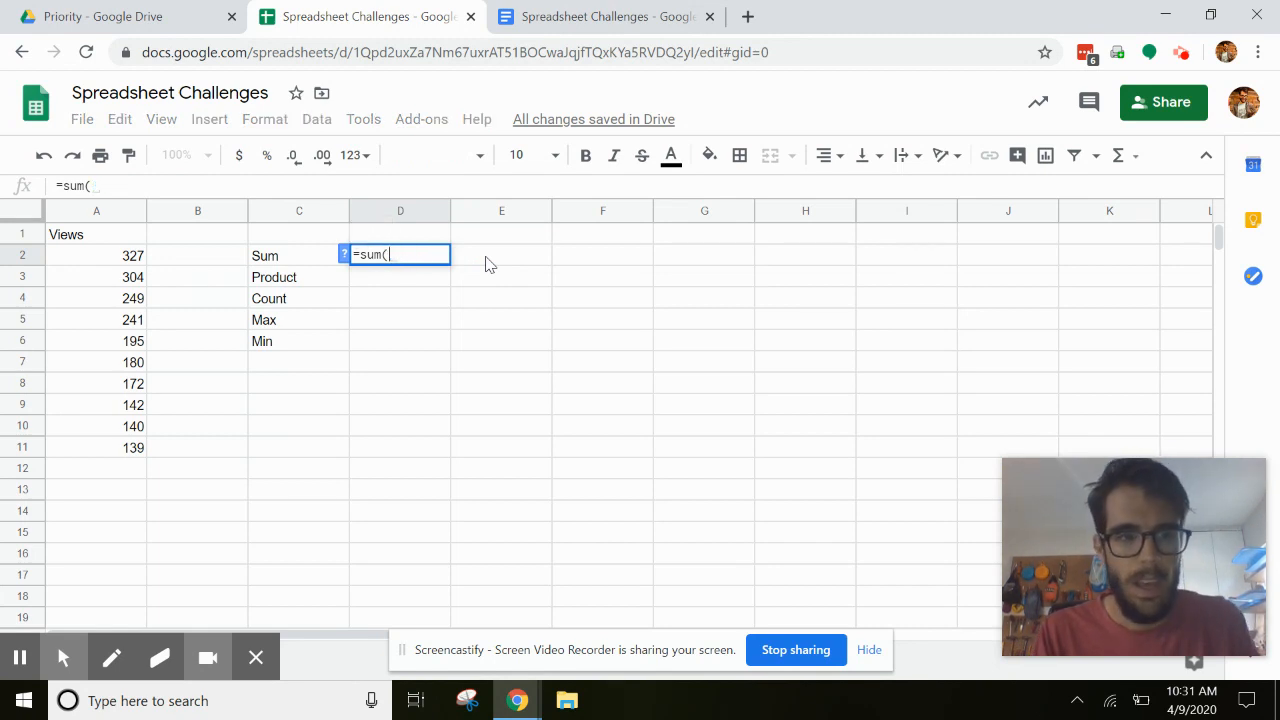
text(A2, A3, A4))
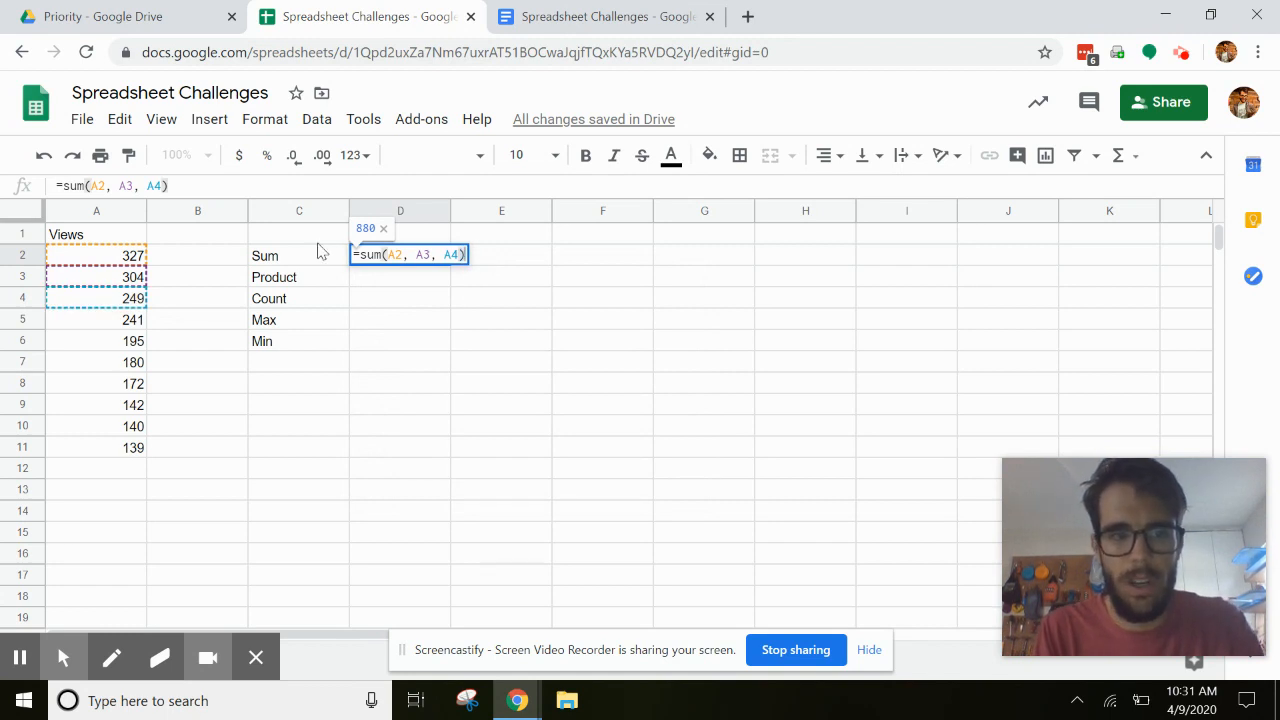
key(Return)
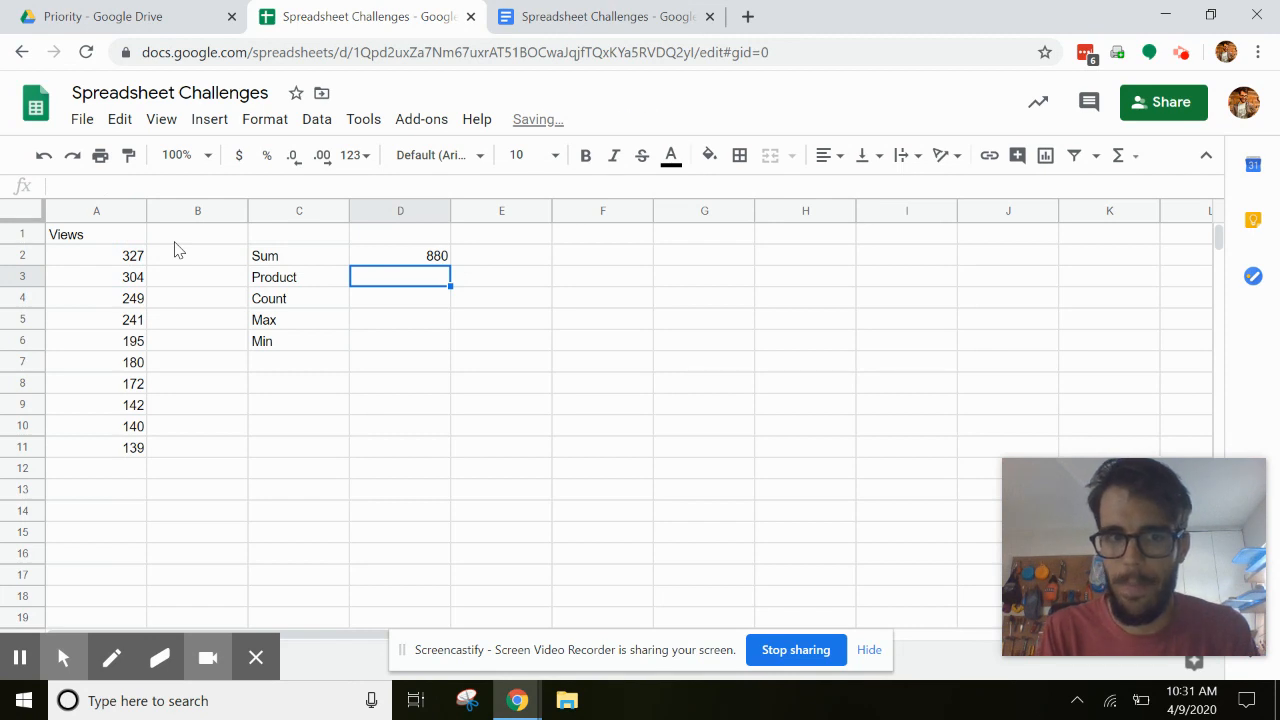
- Rewrite the arguments of the SUM formula in D2 as one range, =sum(A2:A11)
click(372, 262)
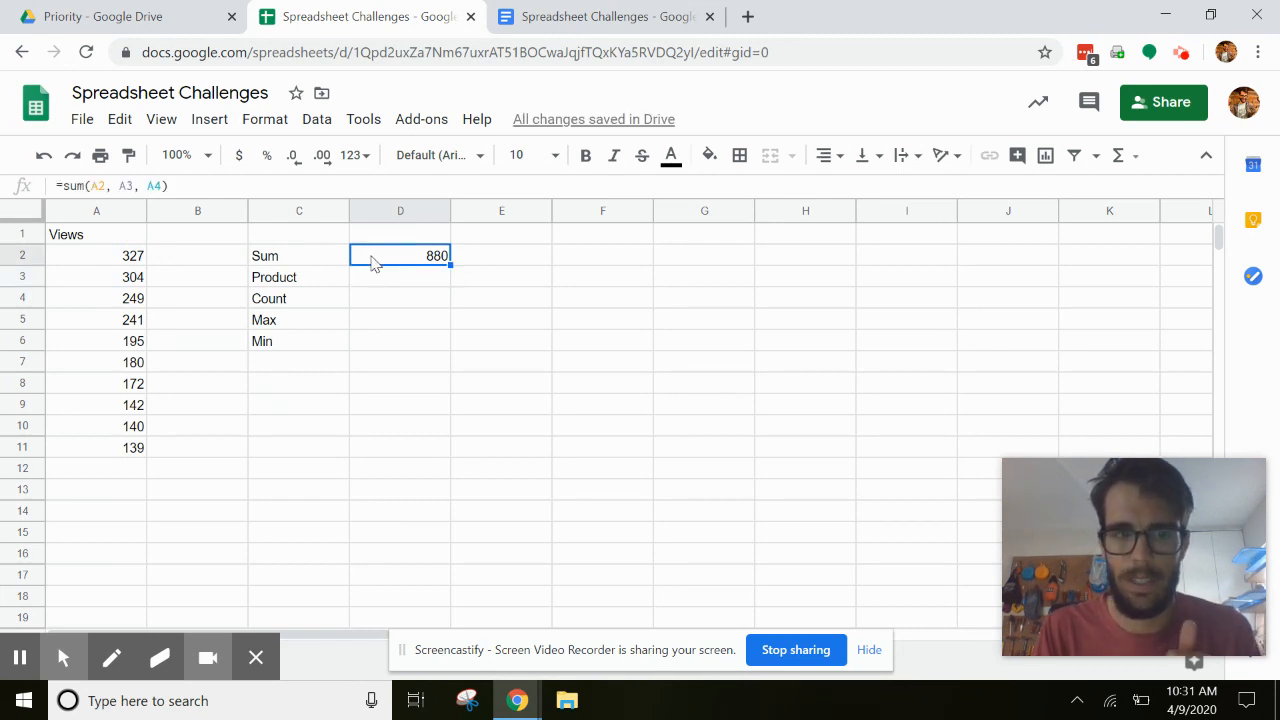
click(163, 186)
key(BackSpace)
key(BackSpace)
key(BackSpace)
key(BackSpace)
key(BackSpace)
key(BackSpace)
key(BackSpace)
key(BackSpace)
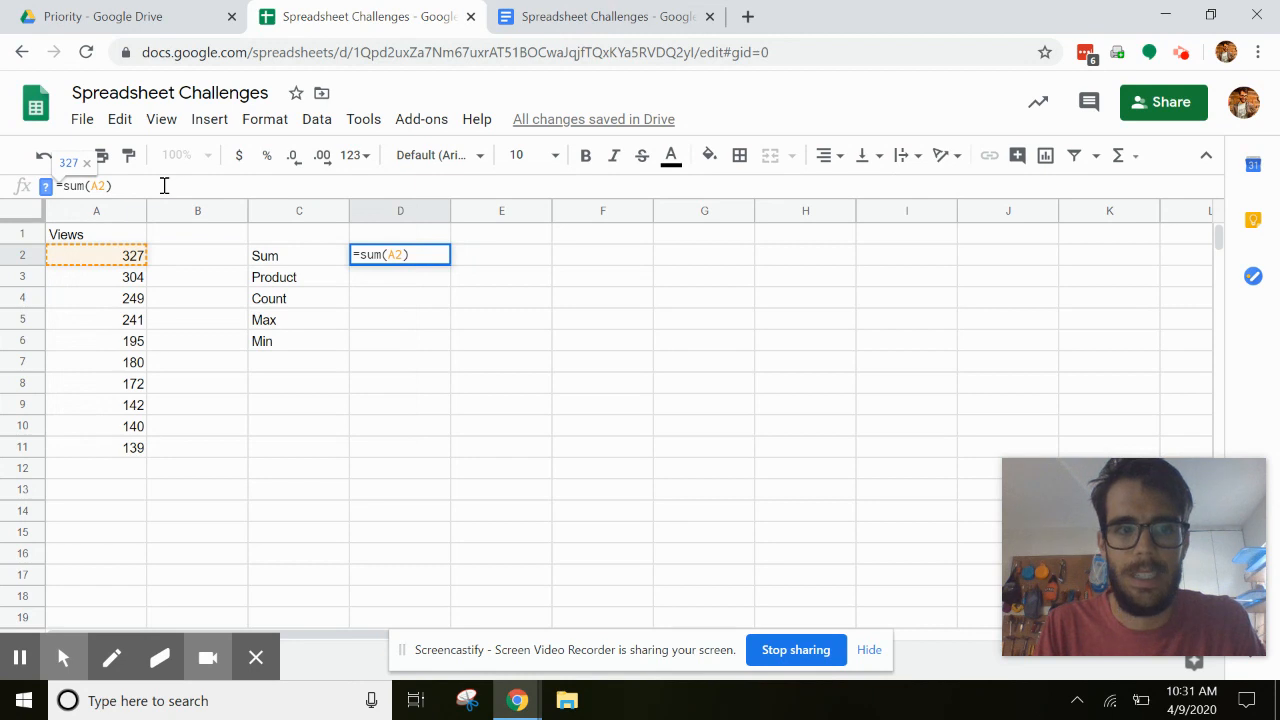
text(:)
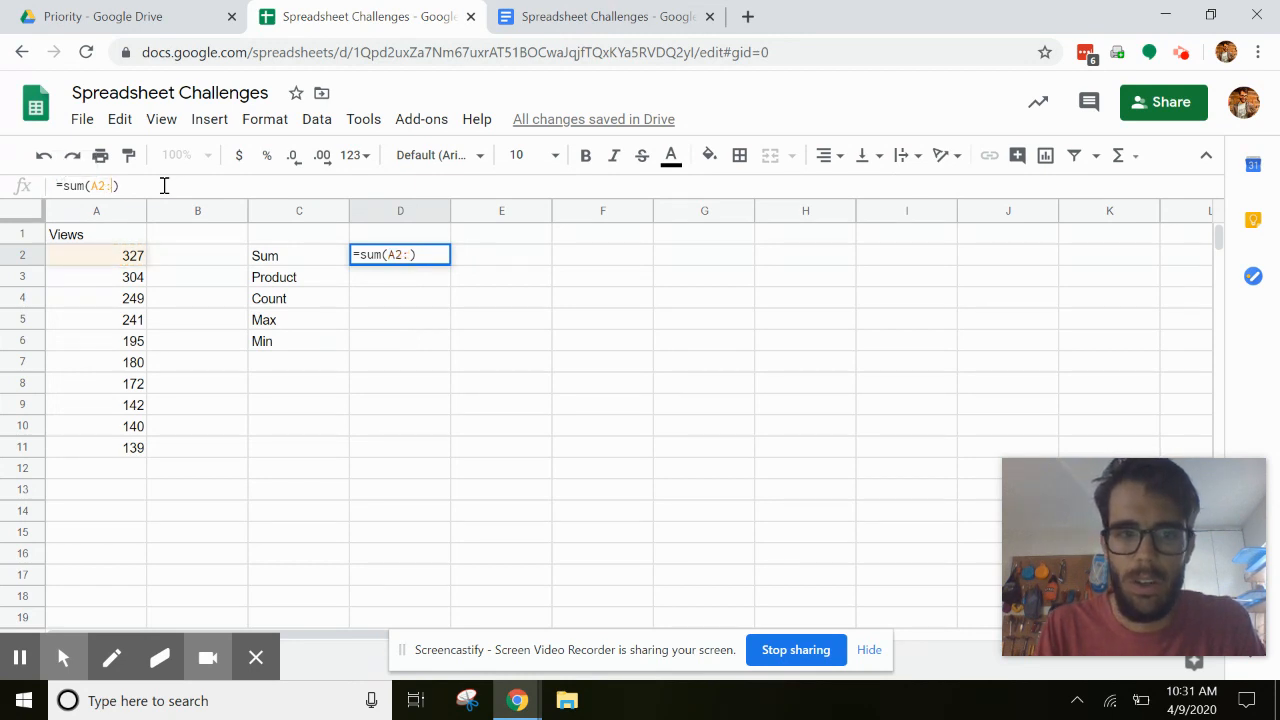
text(A)
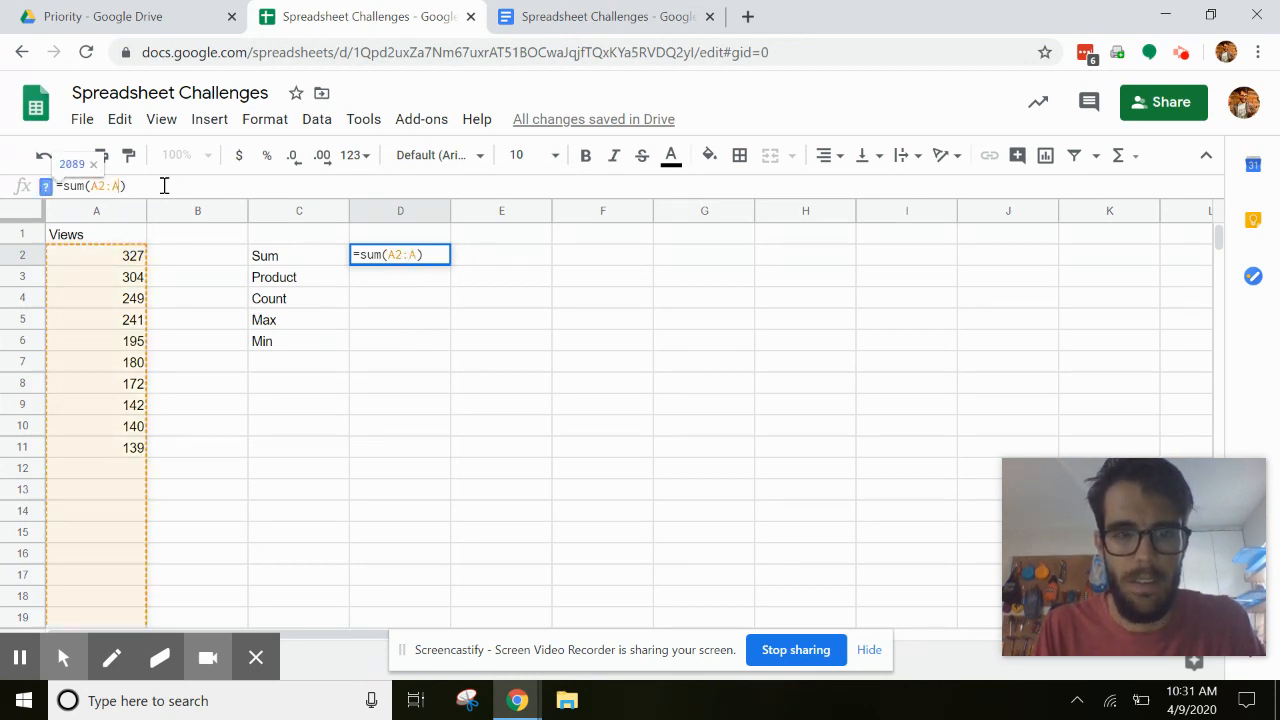
text(4)
key(BackSpace)
text(11)
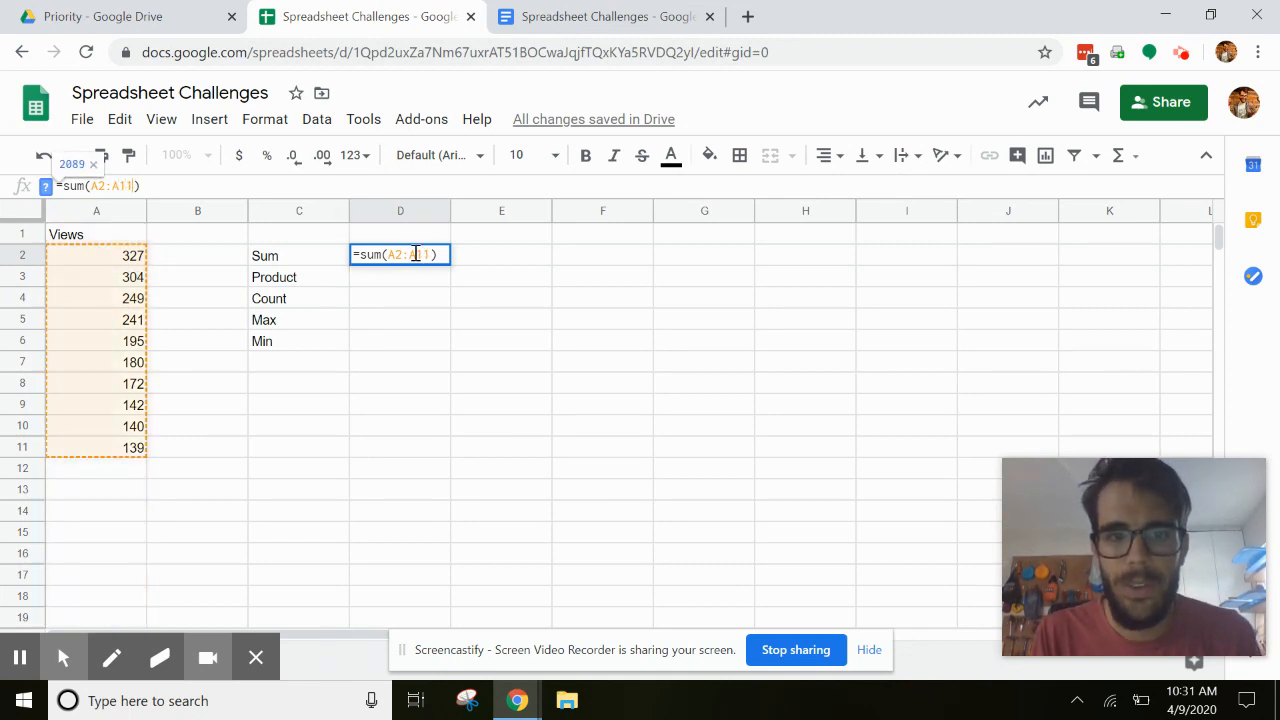
- Clear the argument of D2's SUM formula and select the view cells A2:A11 in the sheet as its range
key(BackSpace)
key(BackSpace)
key(BackSpace)
key(BackSpace)
key(BackSpace)
key(BackSpace)
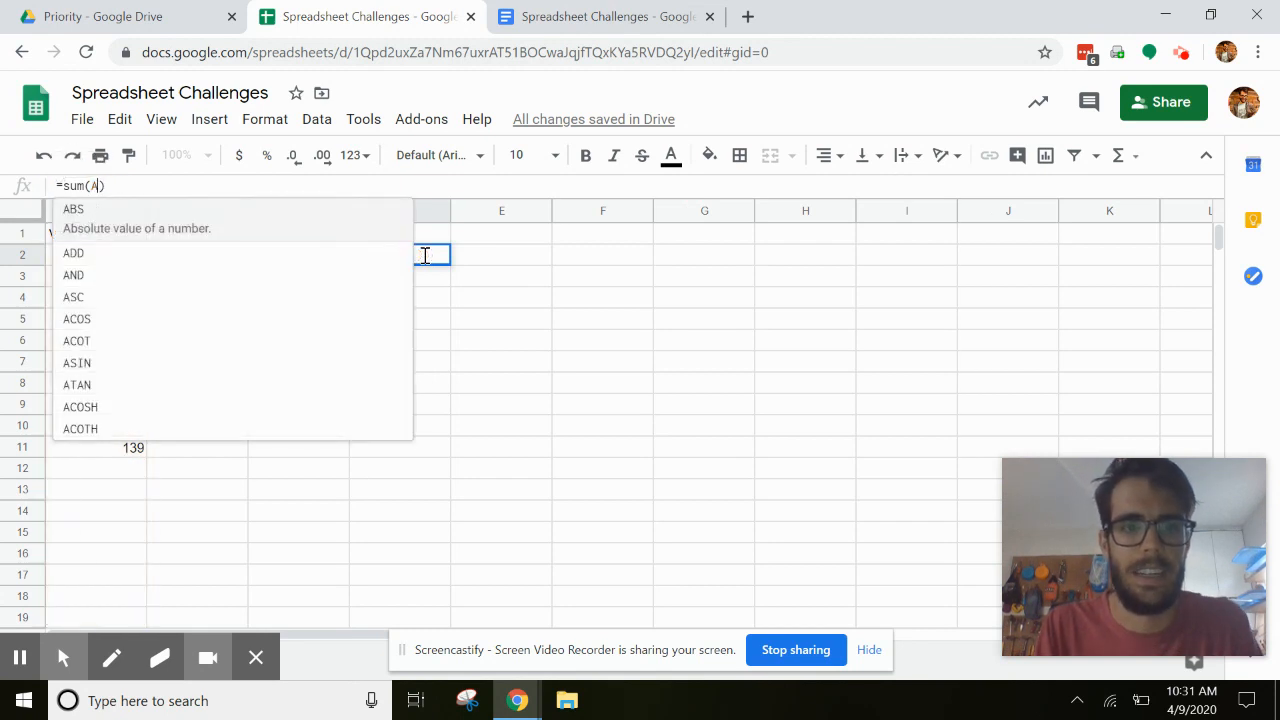
key(Delete)
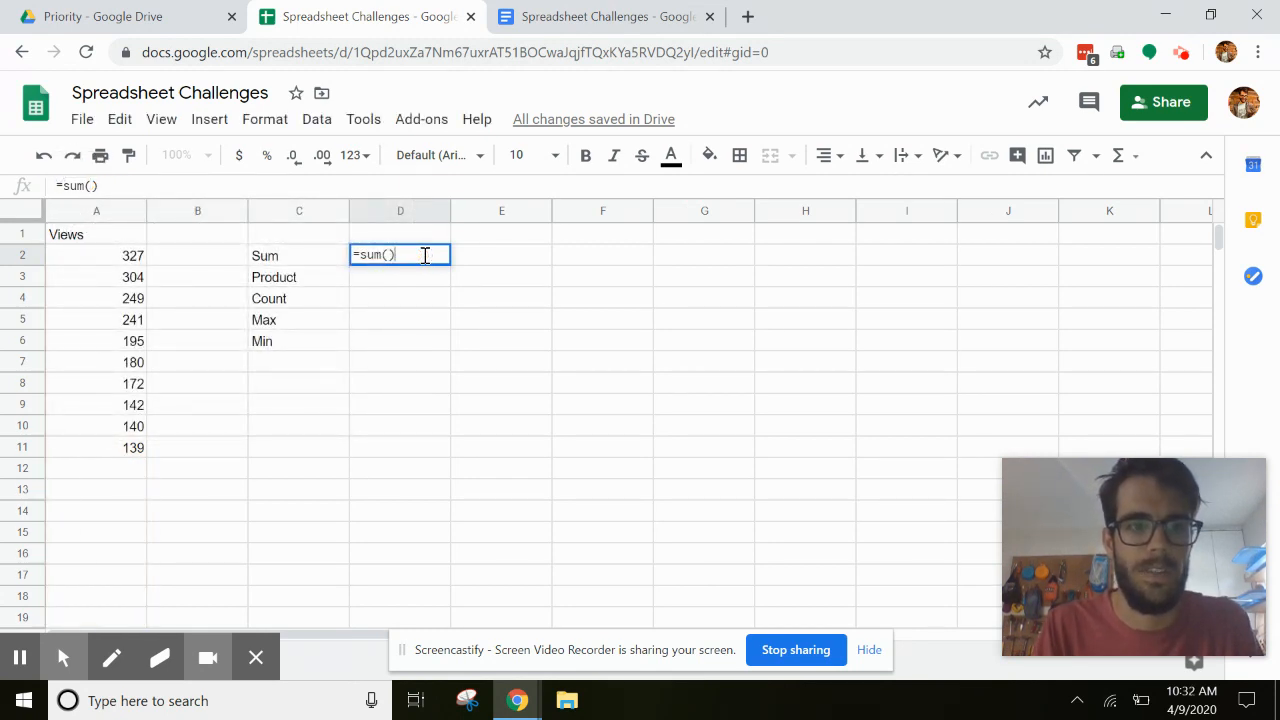
click(108, 259)
drag(107, 262, 99, 451)
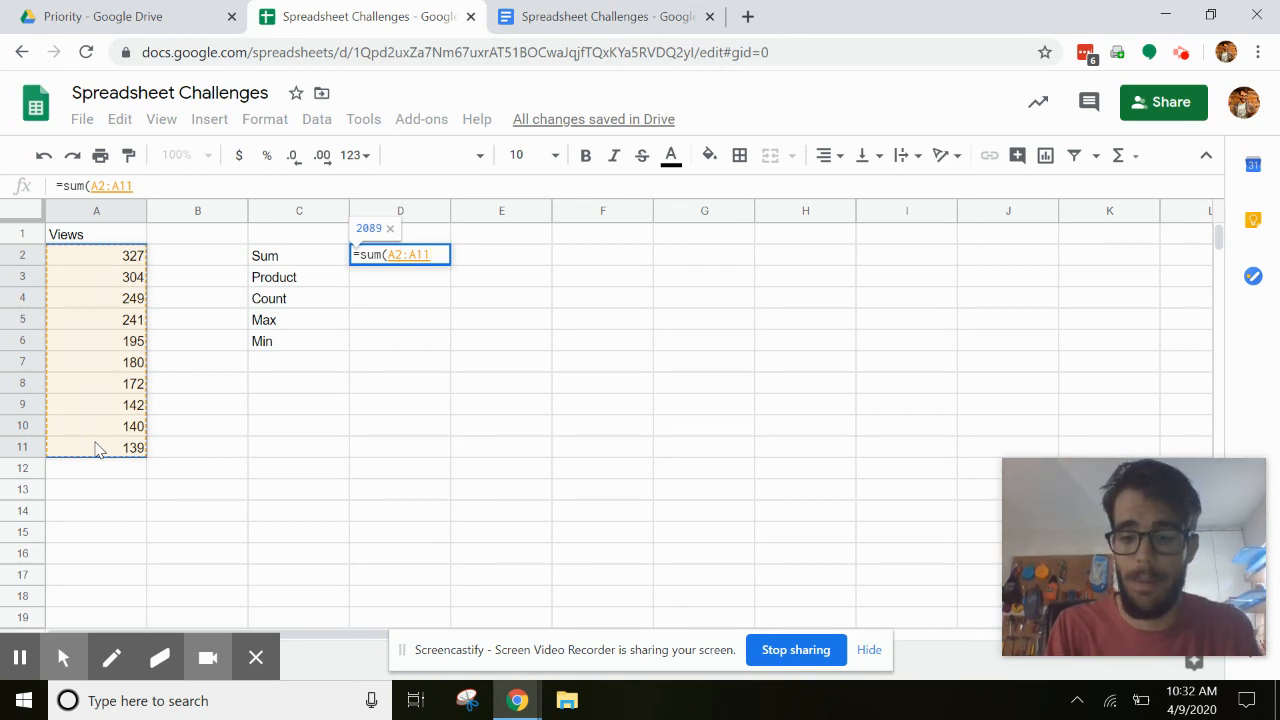
text())
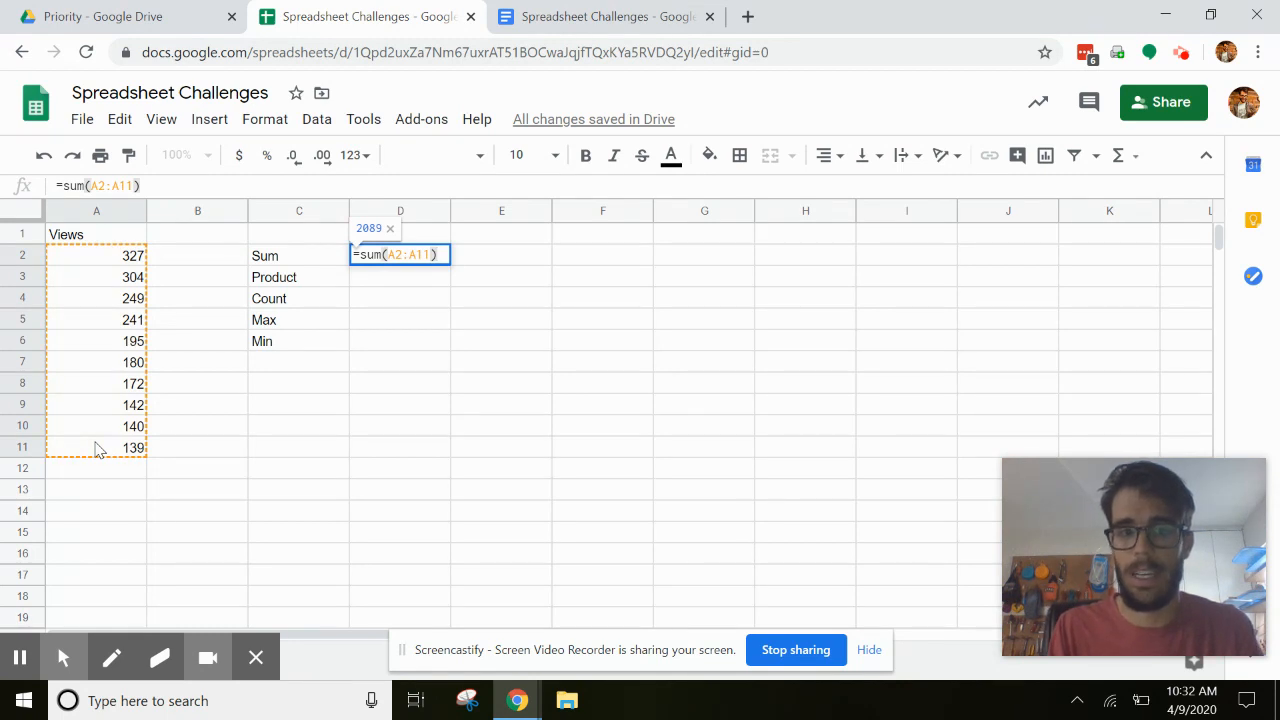
key(Return)
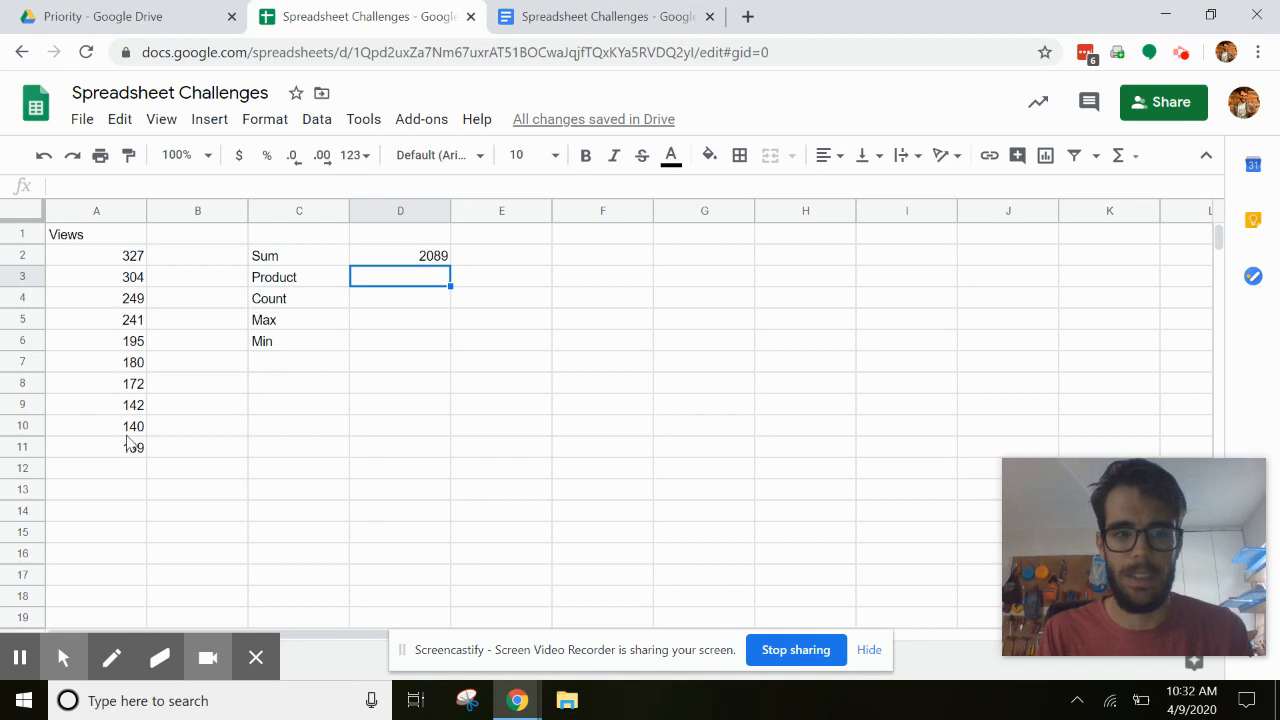
- Change the last Views value, in cell A11, to 239
click(128, 449)
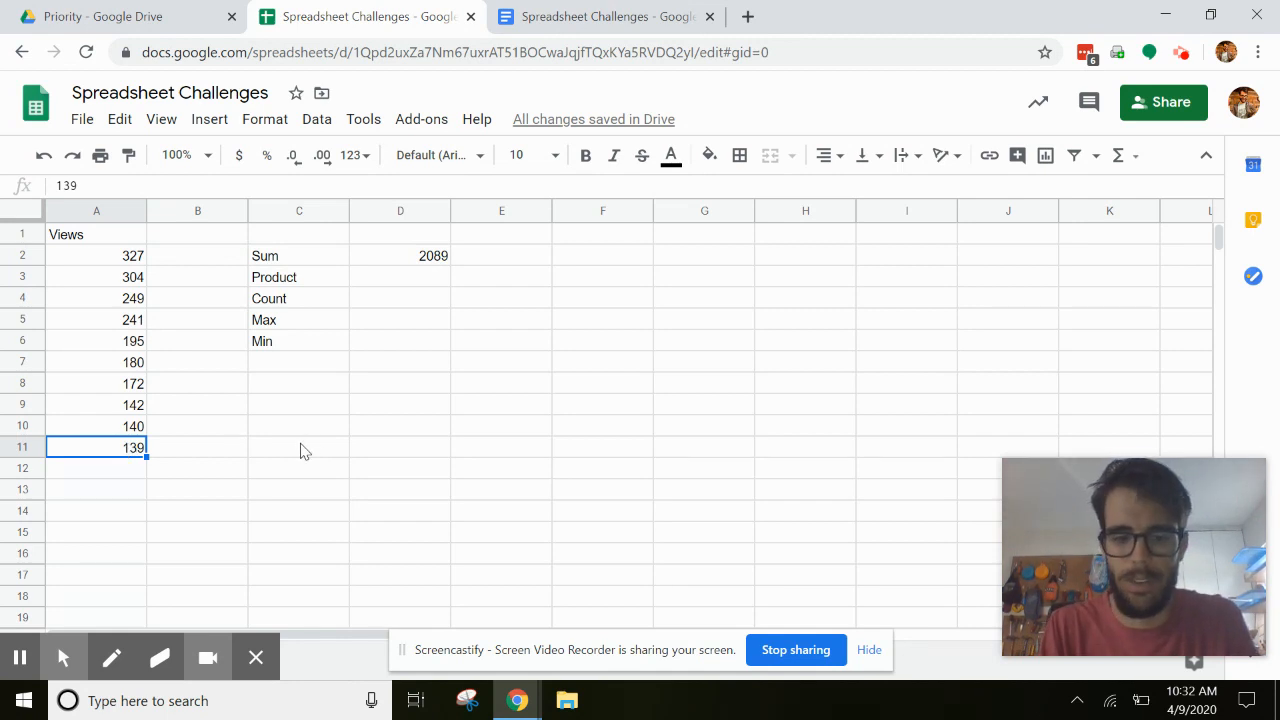
text(239)
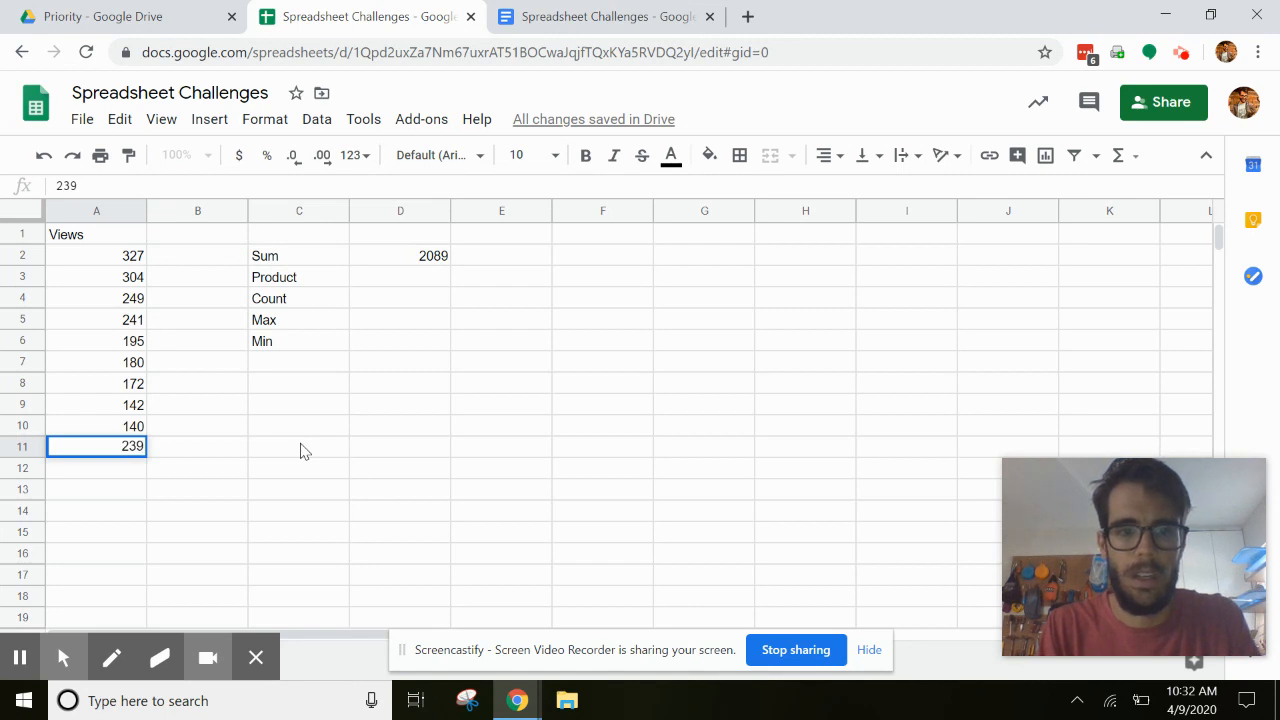
key(Return)
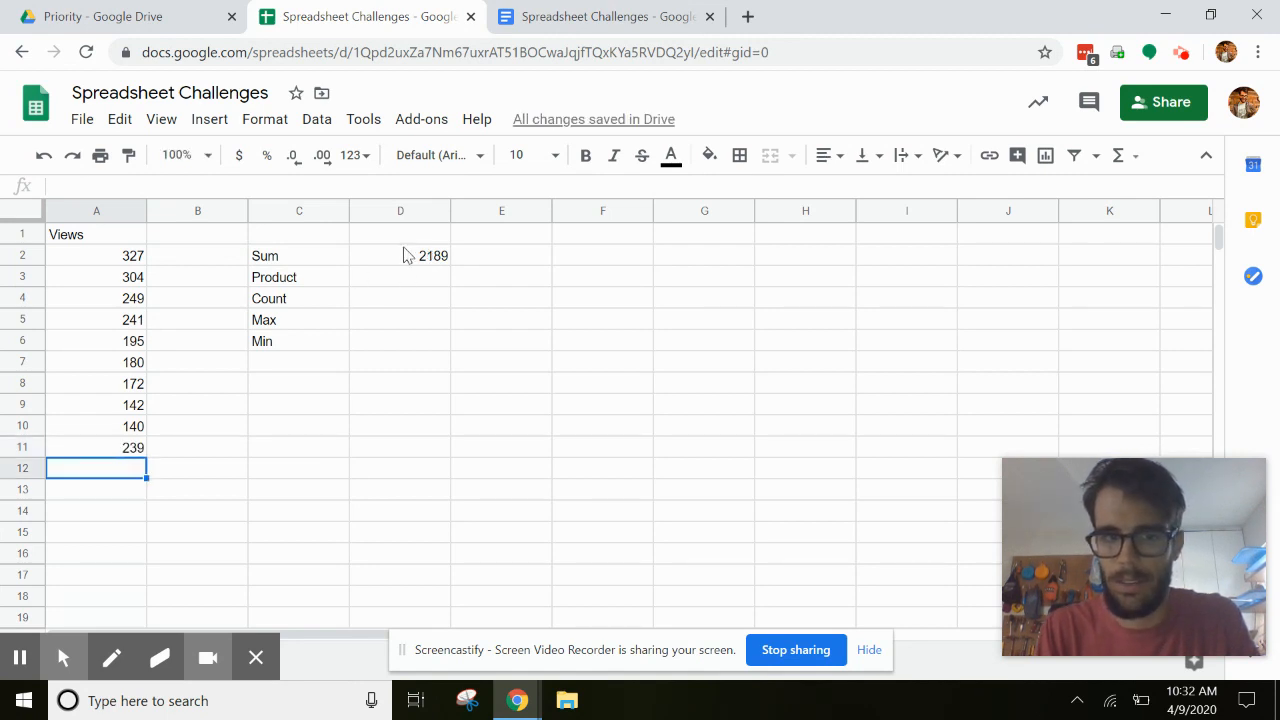
- Undo the last change to the Views value in A11 and select the SUM result cell D2
key(ctrl+z)
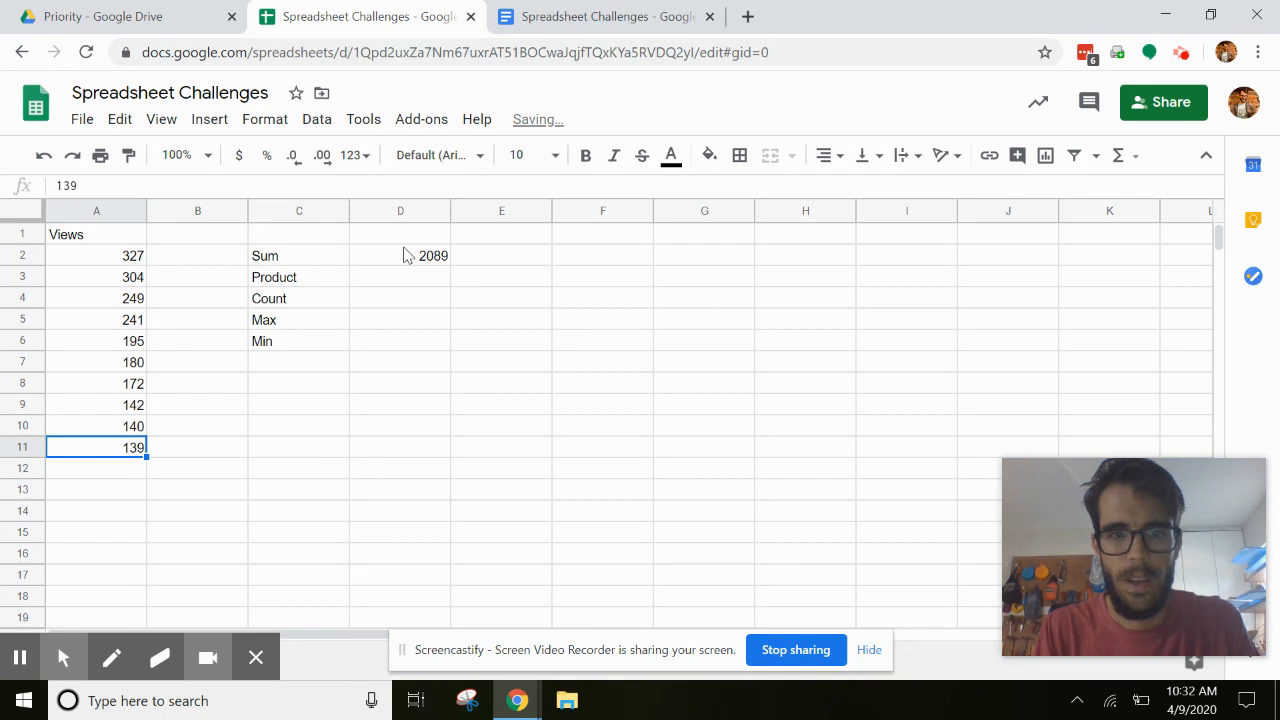
click(400, 265)
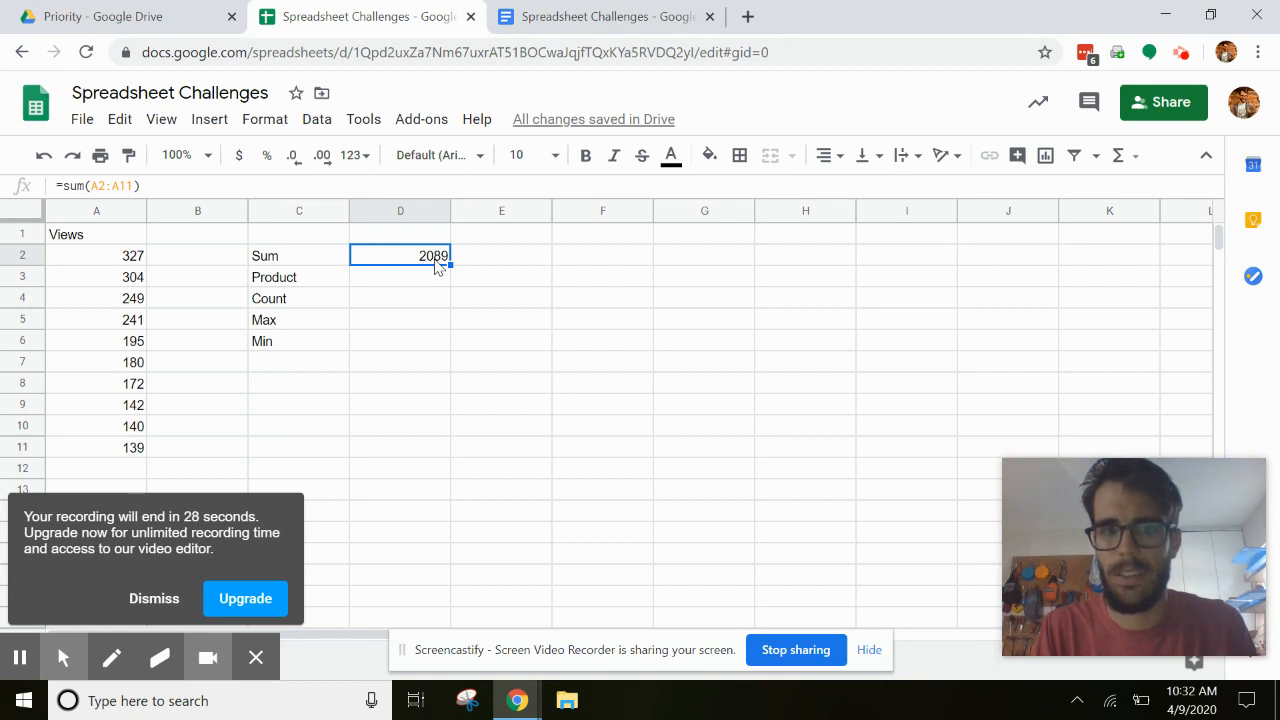
double_click(435, 262)
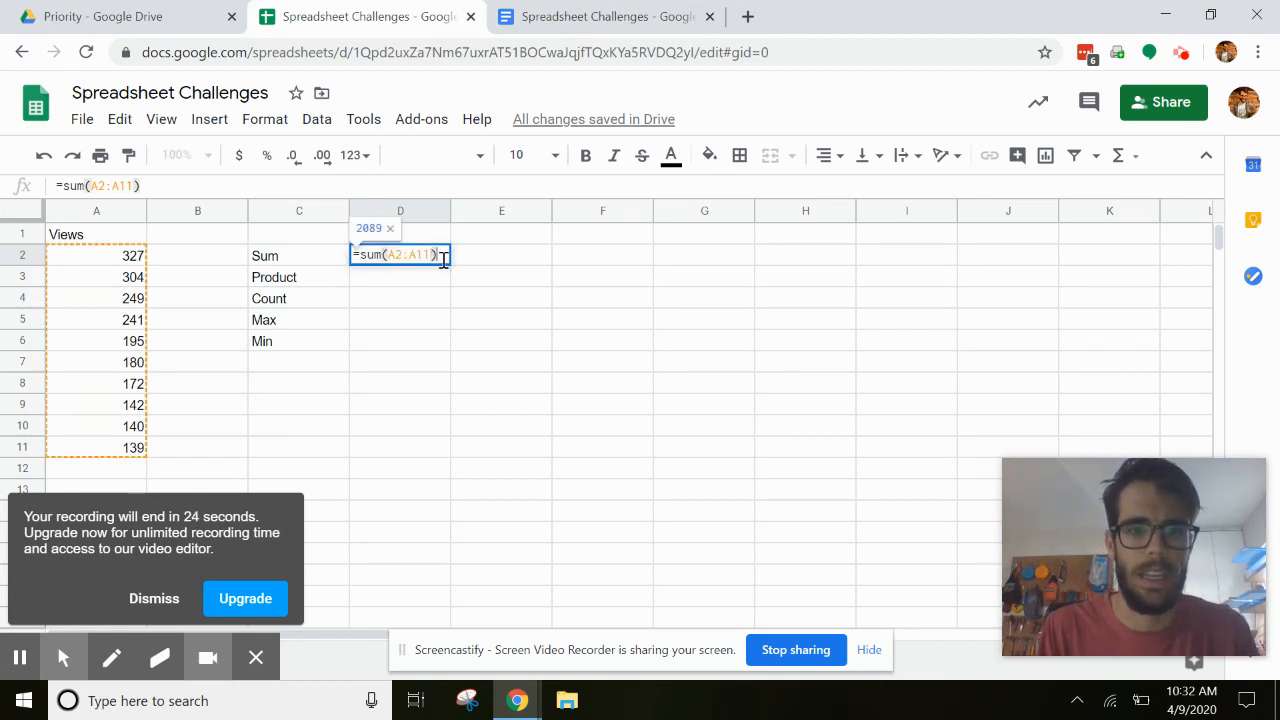
key(BackSpace)
key(BackSpace)
text(2)
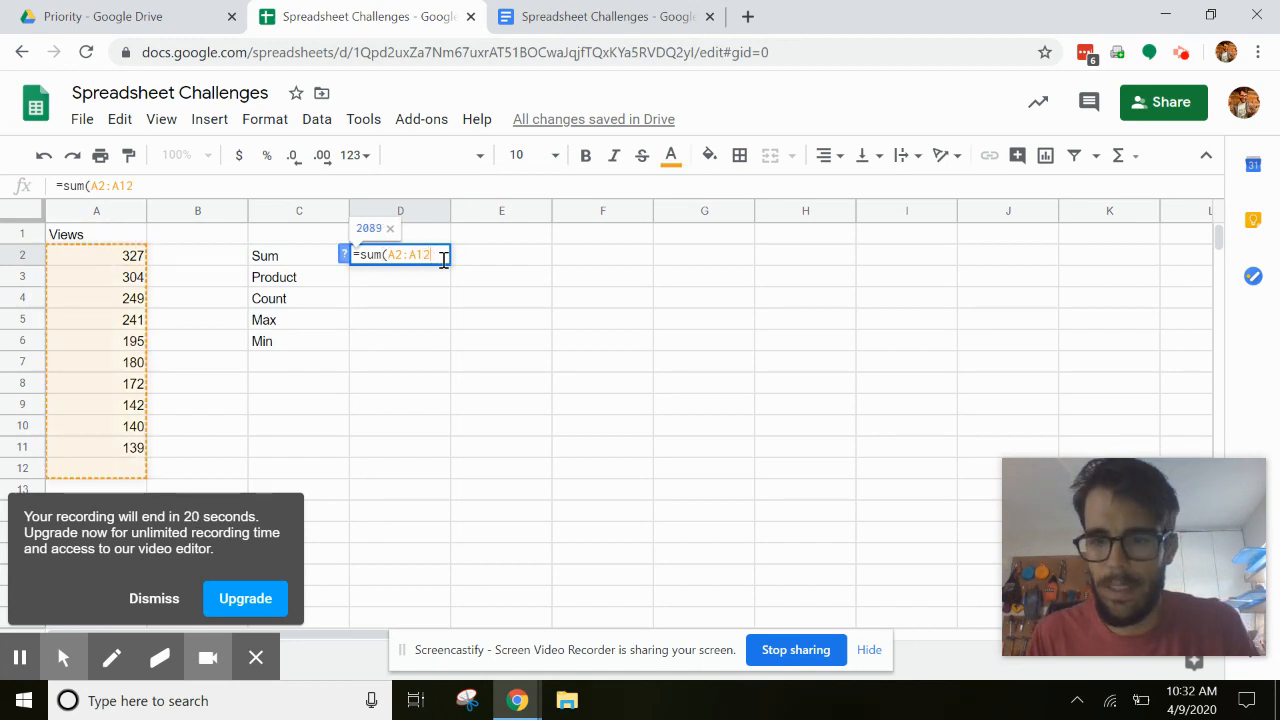
key(Escape)
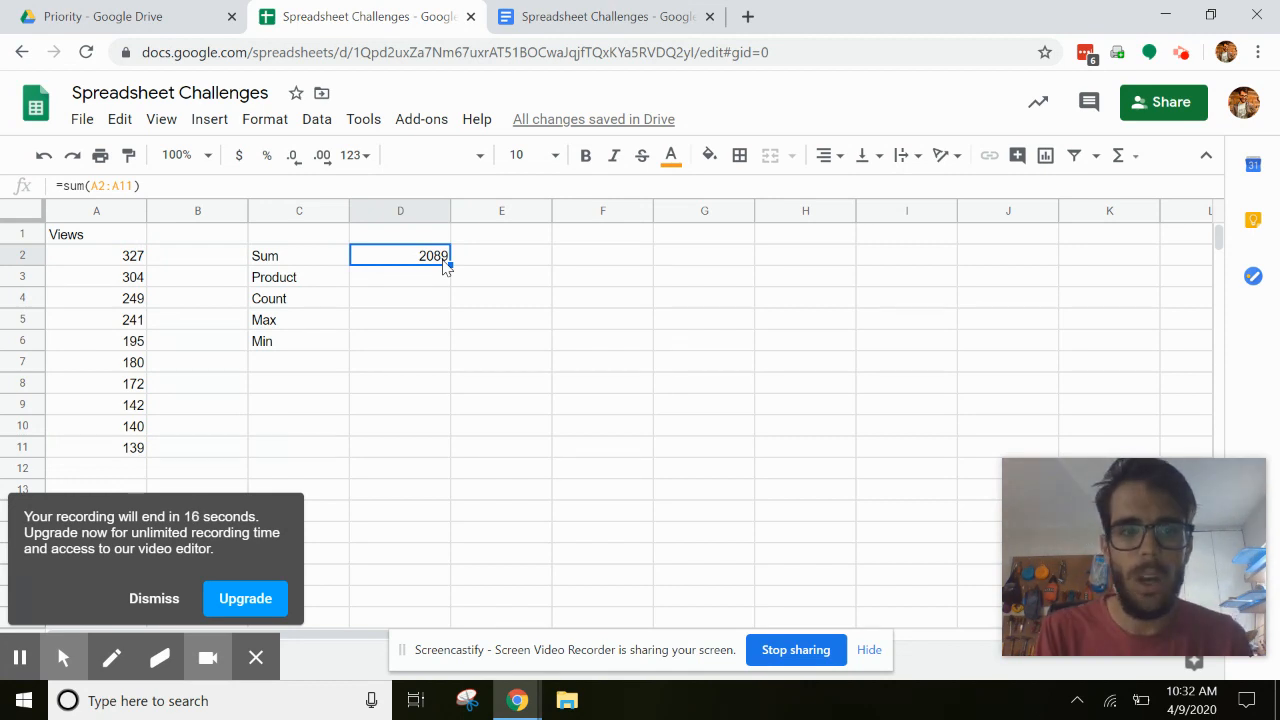
- Go through the remaining function labels in column C one by one, from Product in C3 to Min in C6
click(320, 287)
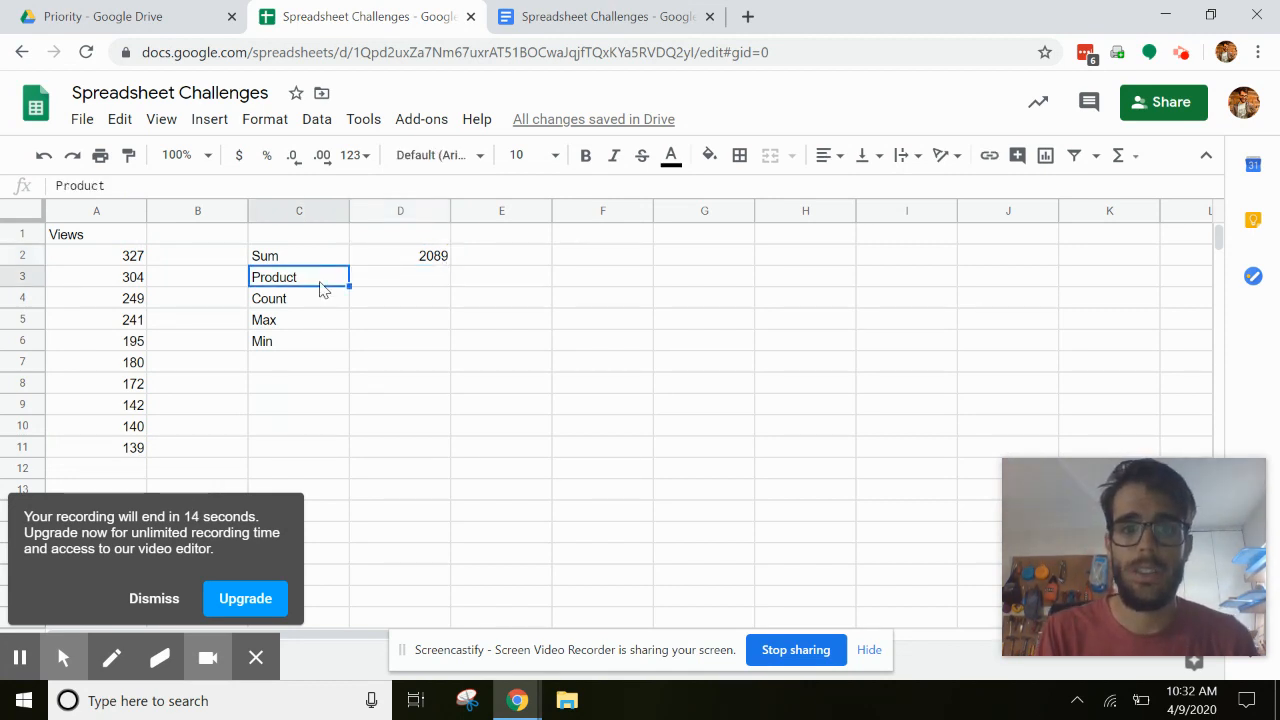
key(Down)
key(Down)
key(Down)
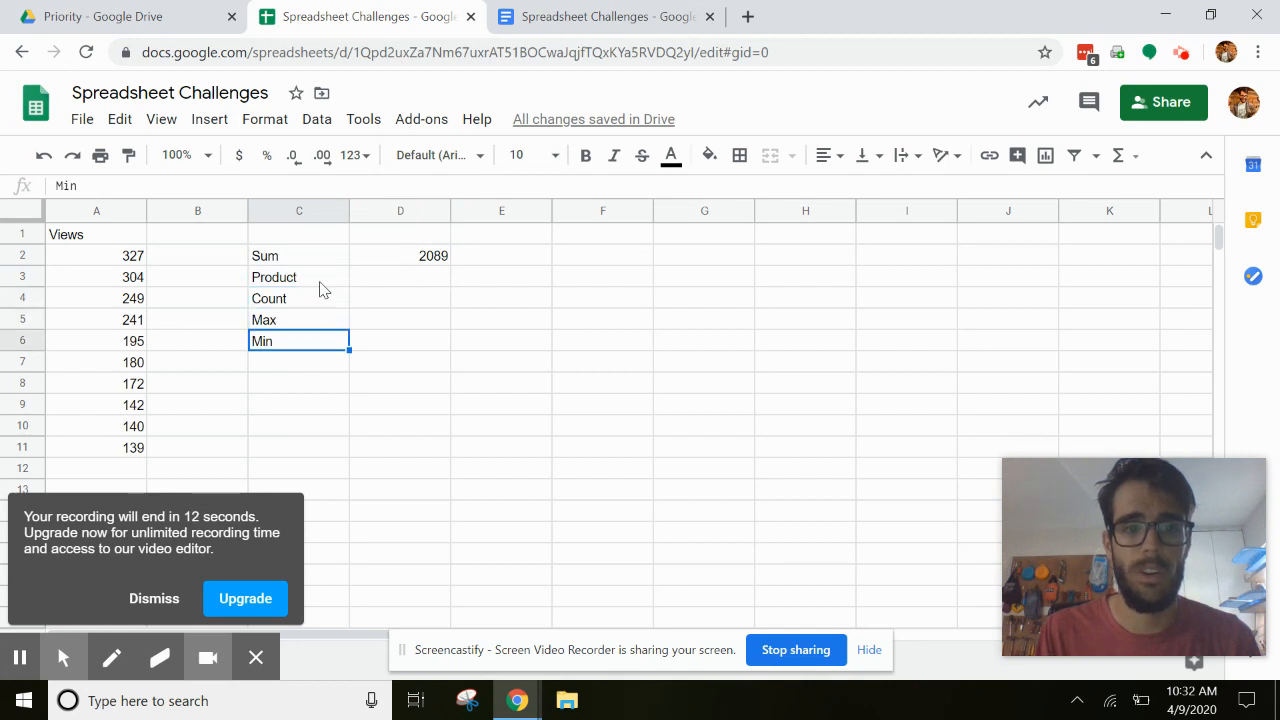